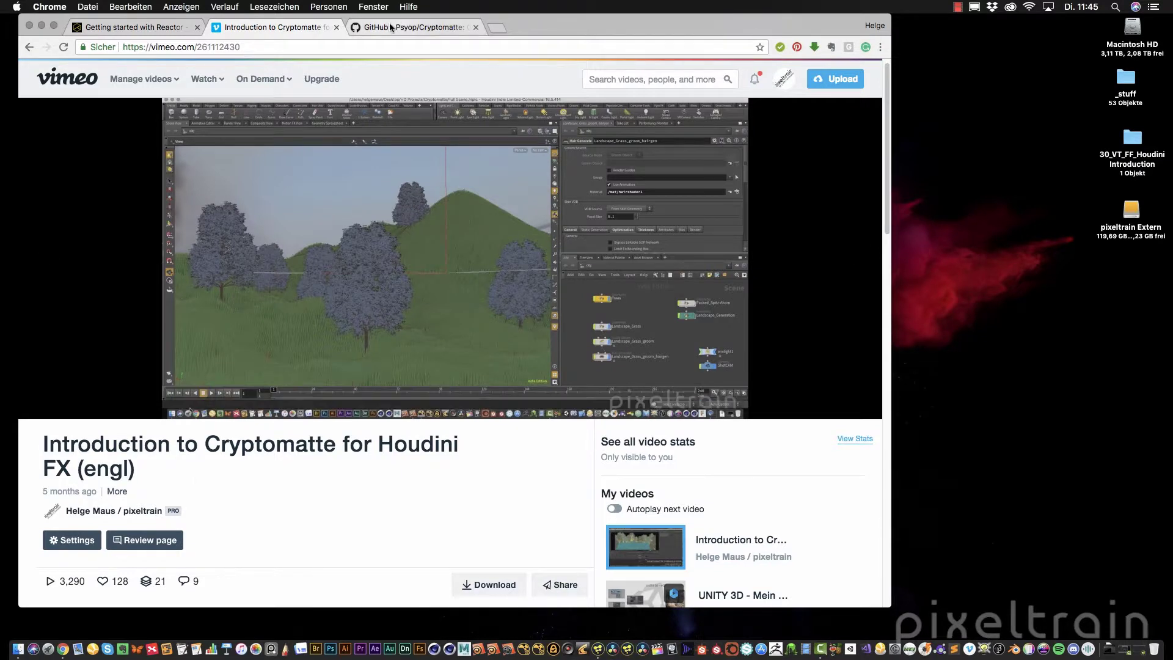
- Examine the Psyop Cryptomatte GitHub page, including its repo contents, encoder and decoder implementations, and repository folders
left_click(412, 27)
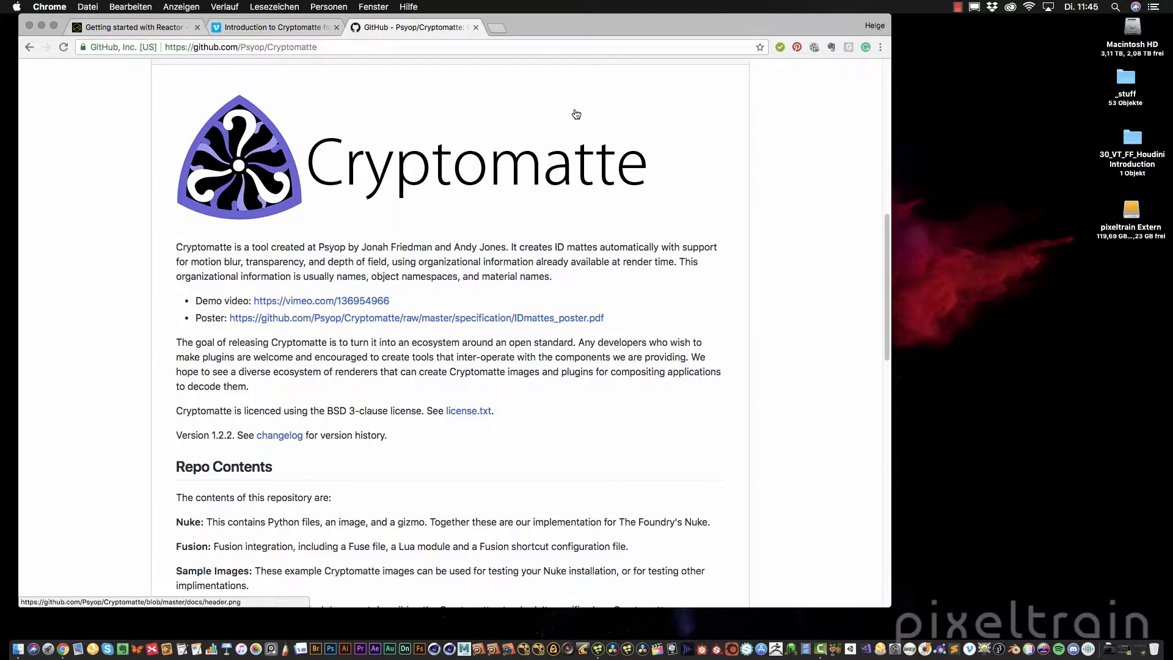
scroll(576, 114, "down", 10)
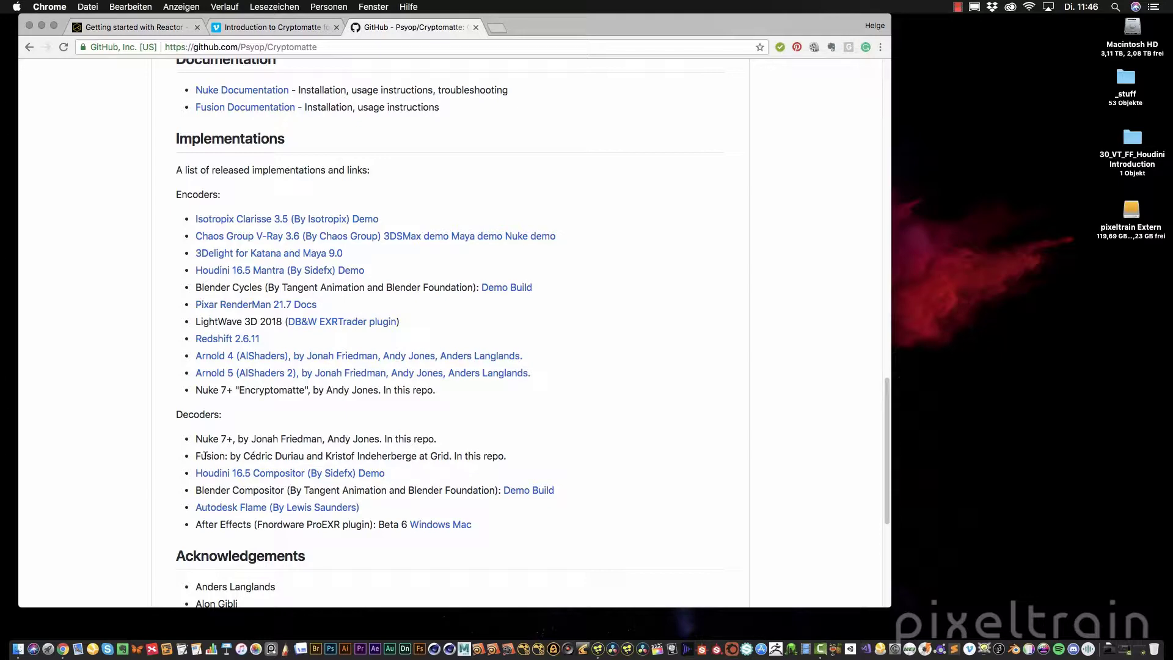
scroll(205, 455, "up", 10)
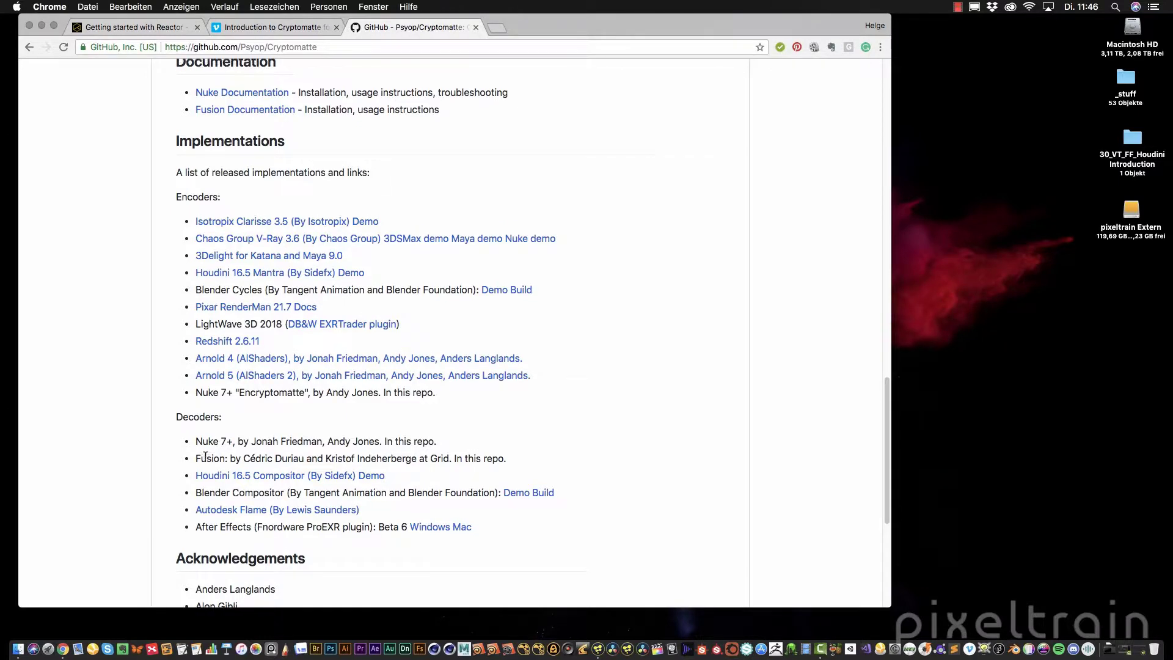
scroll(205, 459, "up", 2)
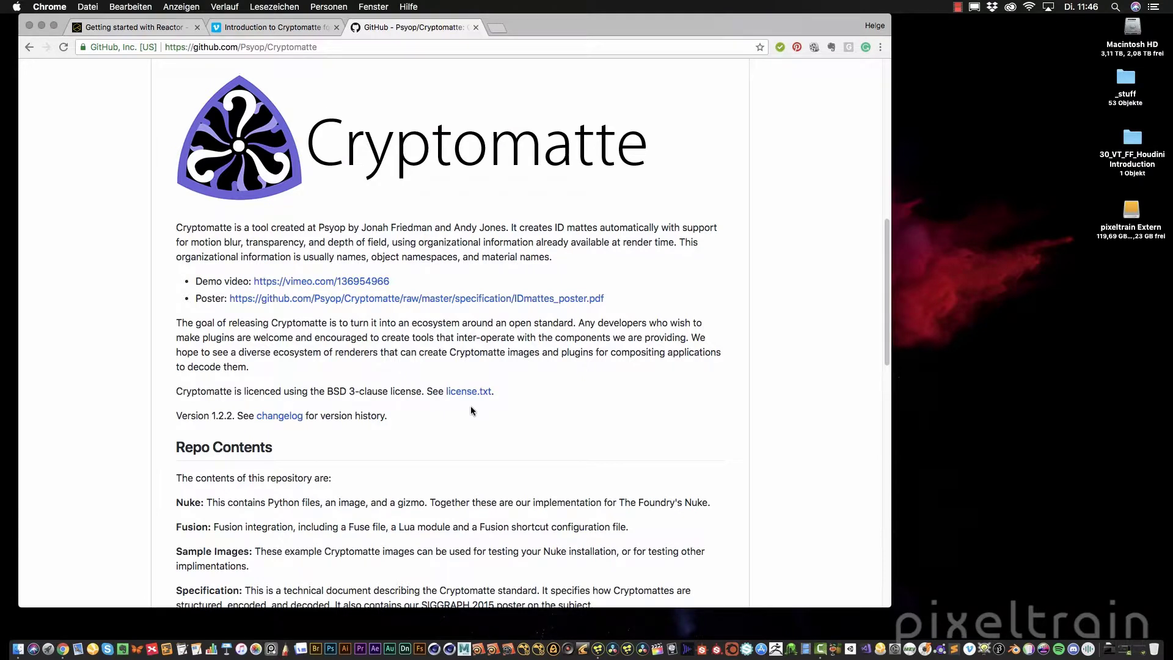
scroll(470, 405, "down", 12)
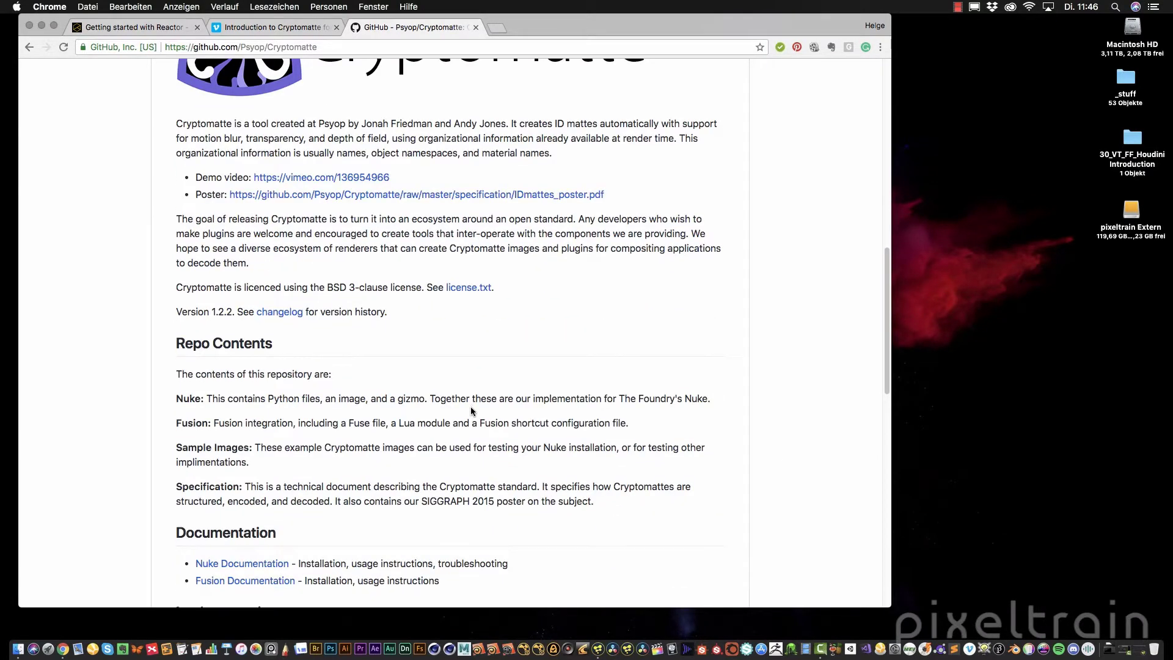
scroll(470, 406, "down", 5)
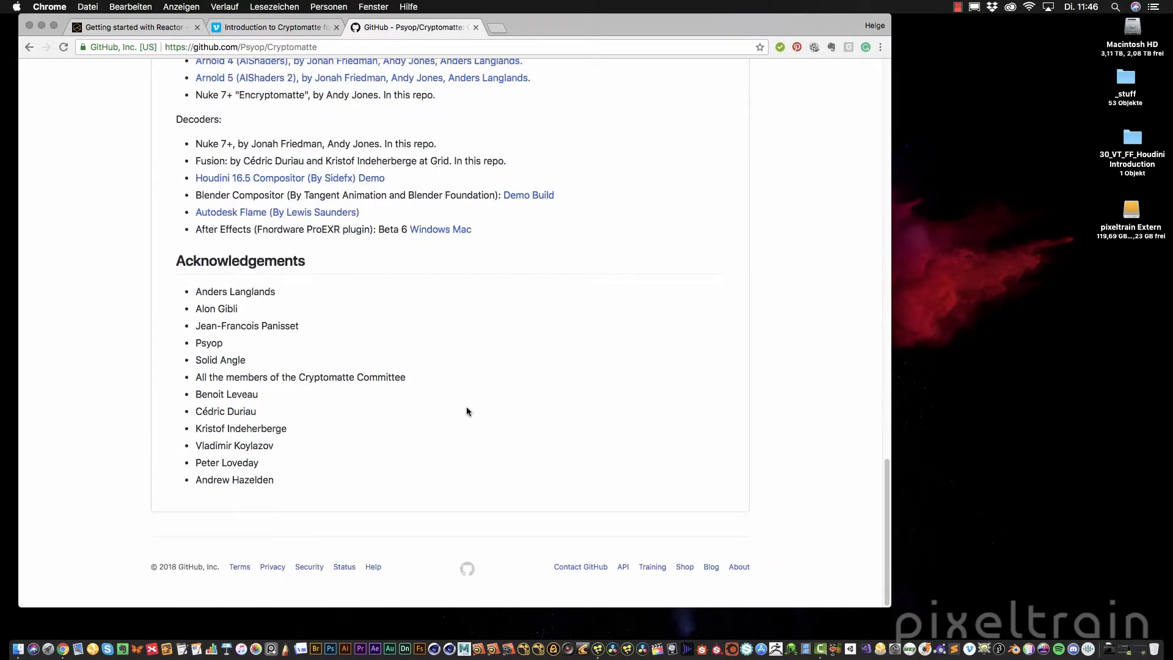
scroll(468, 412, "up", 20)
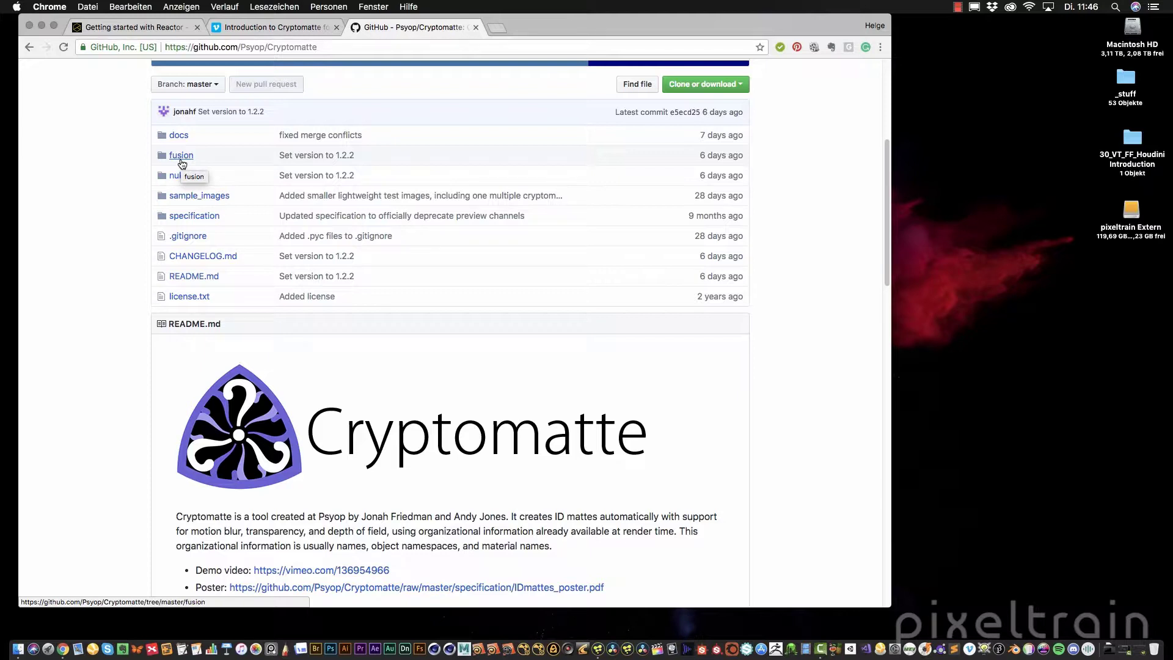
- Show the "Getting started with Reactor" forum thread at the section on installing Reactor using the installer script
left_click(155, 29)
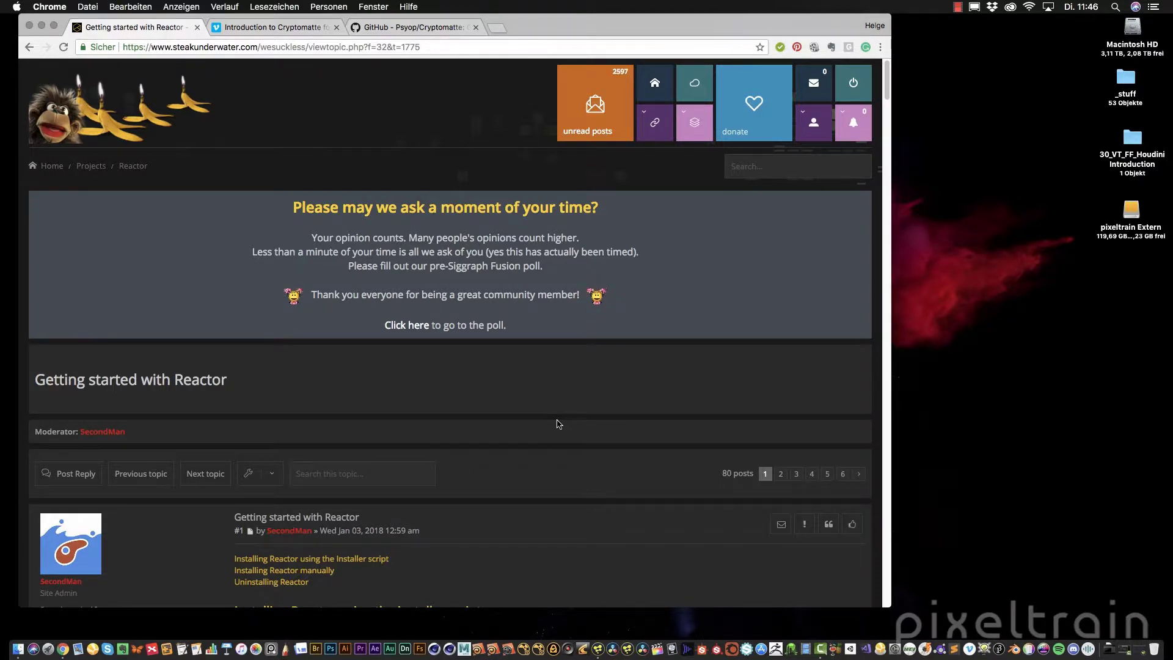
scroll(553, 420, "down", 4)
scroll(544, 416, "down", 2)
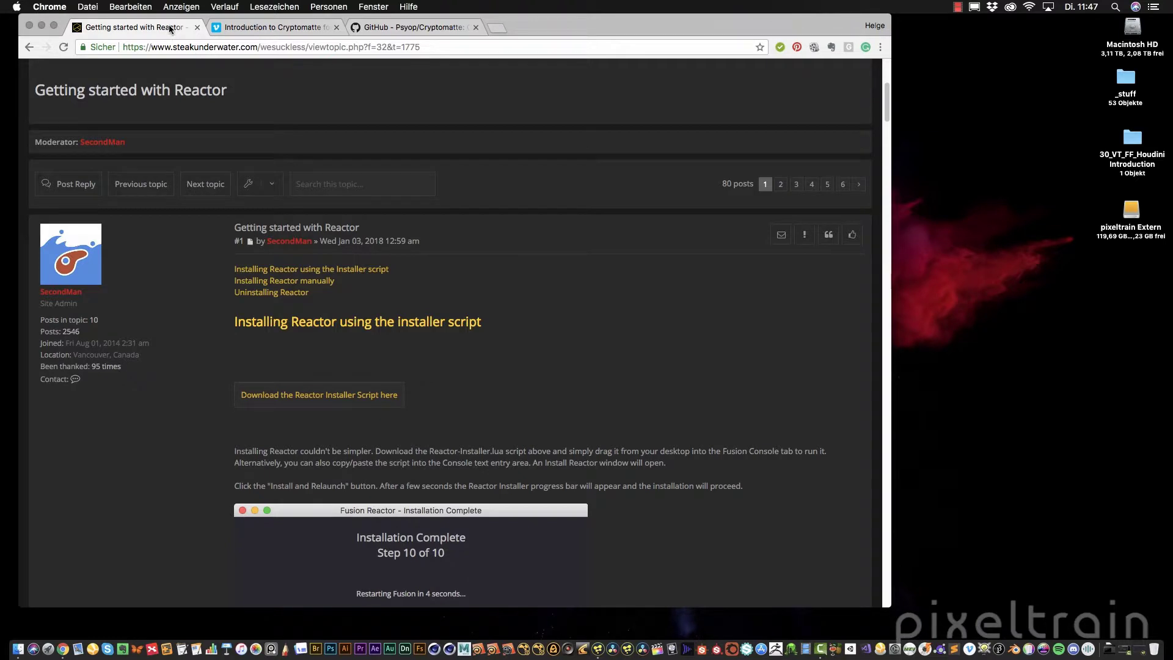
- Put the browser away, switch to Fusion, and show its Console with the existing messages cleared
left_click(44, 27)
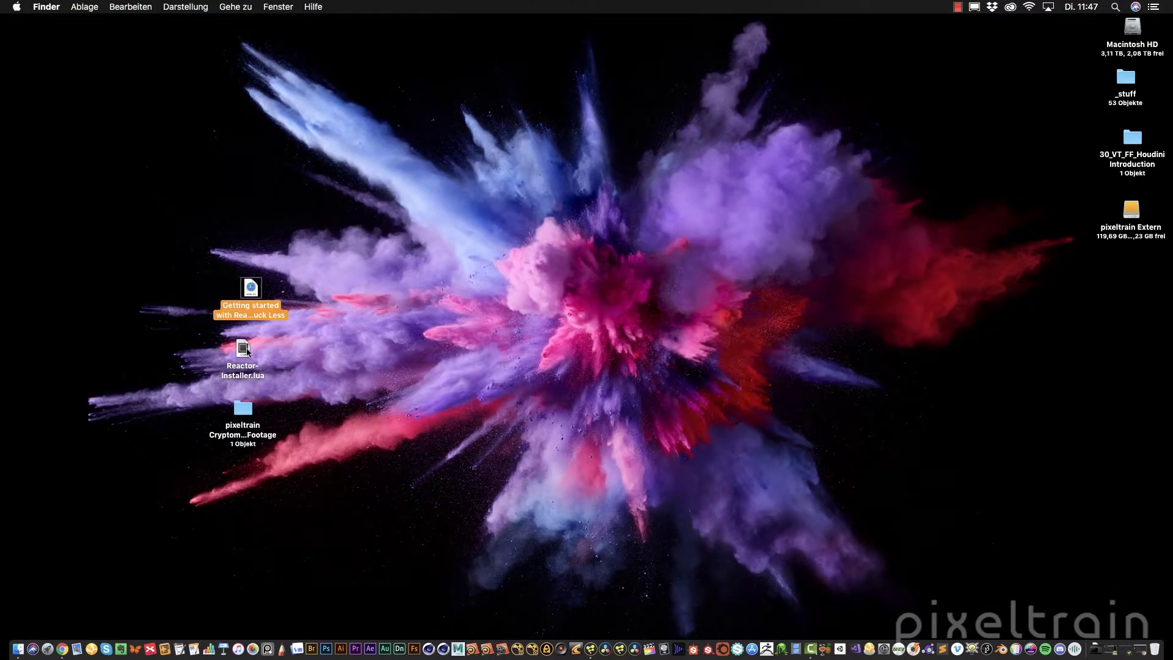
left_click(590, 644)
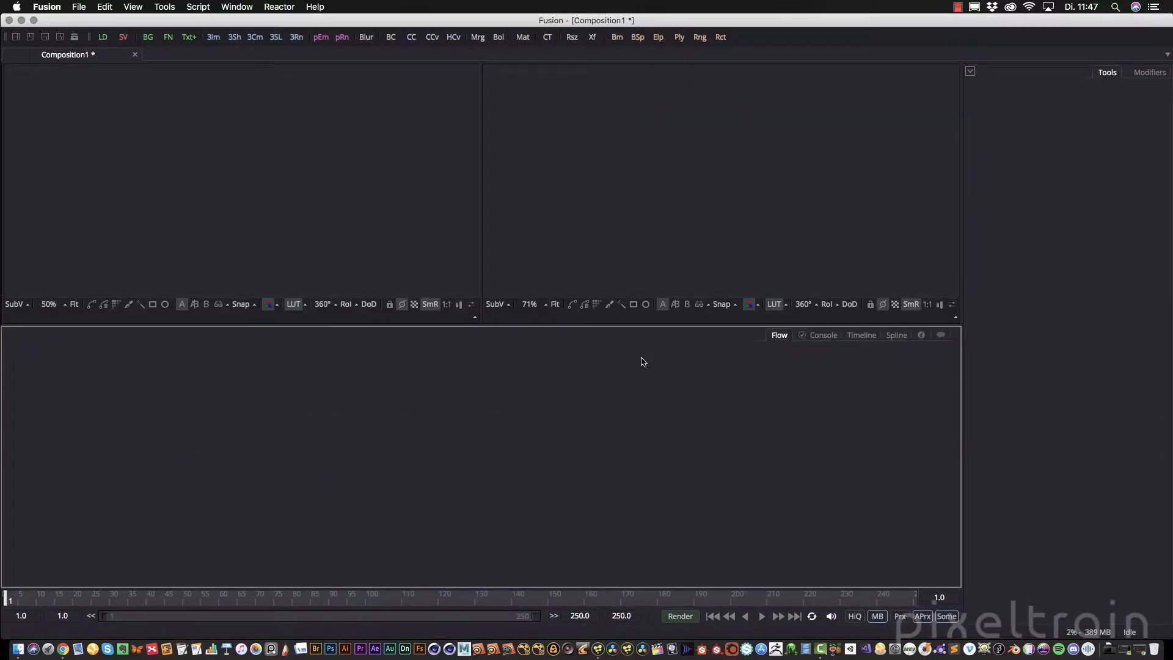
left_click(828, 340)
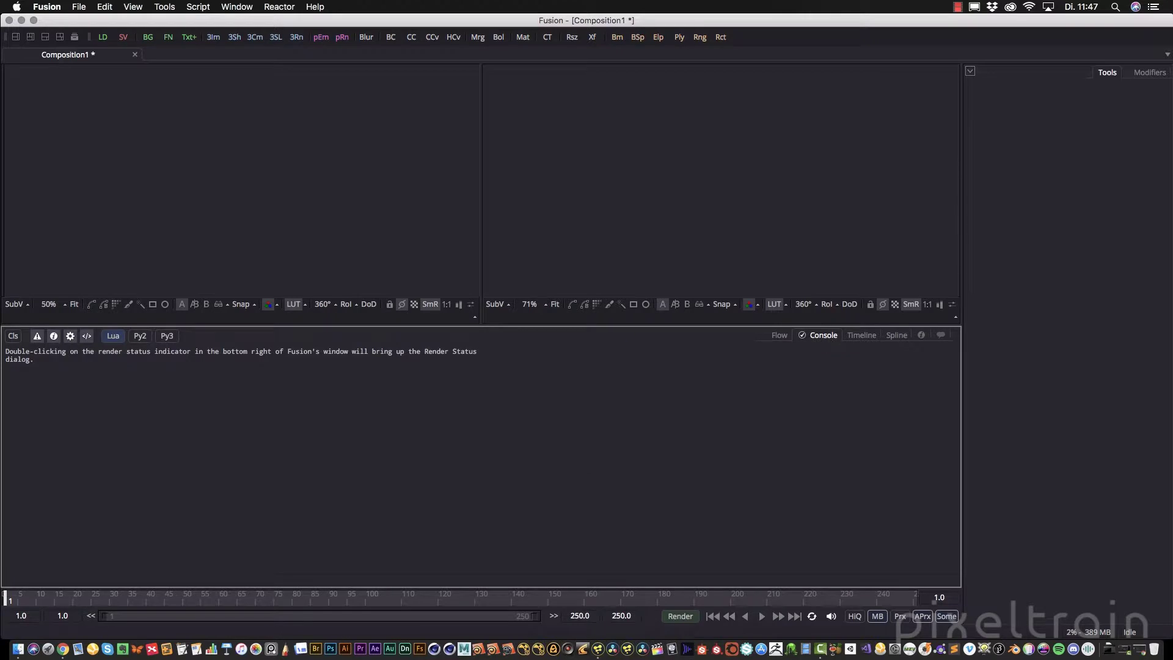
left_click(13, 336)
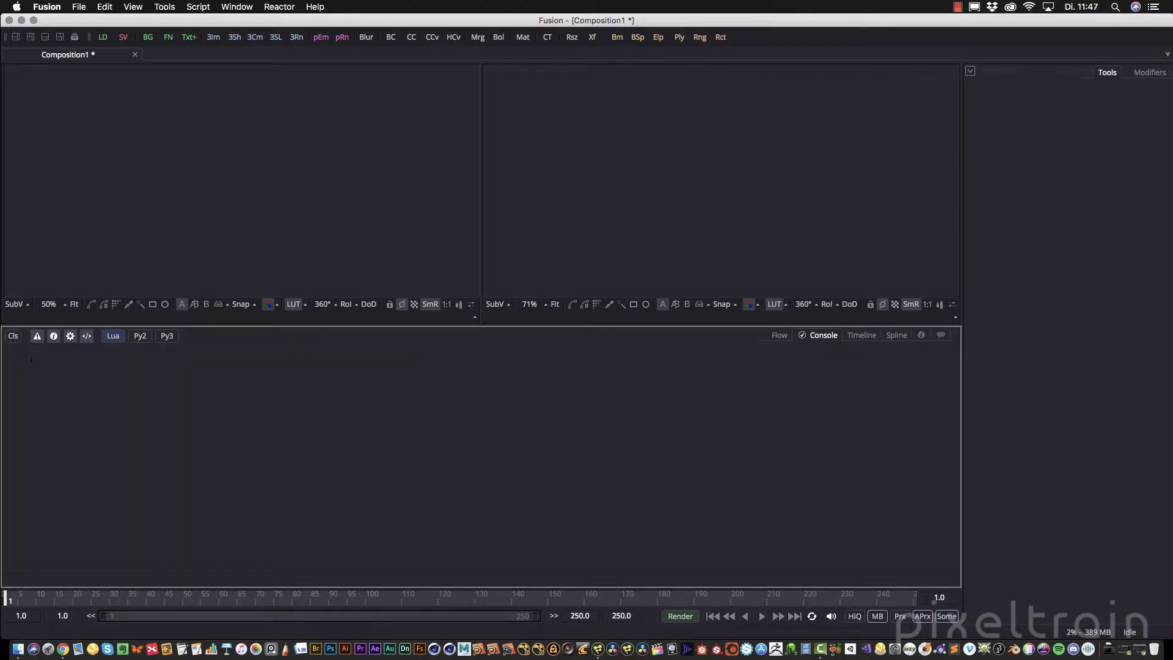
- Run Reactor-Installer.lua from the desktop in Fusion, dismiss the Install Reactor window, and restore the Fusion window's position
left_click_drag(210, 19, 505, 4)
left_click_drag(242, 349, 472, 414)
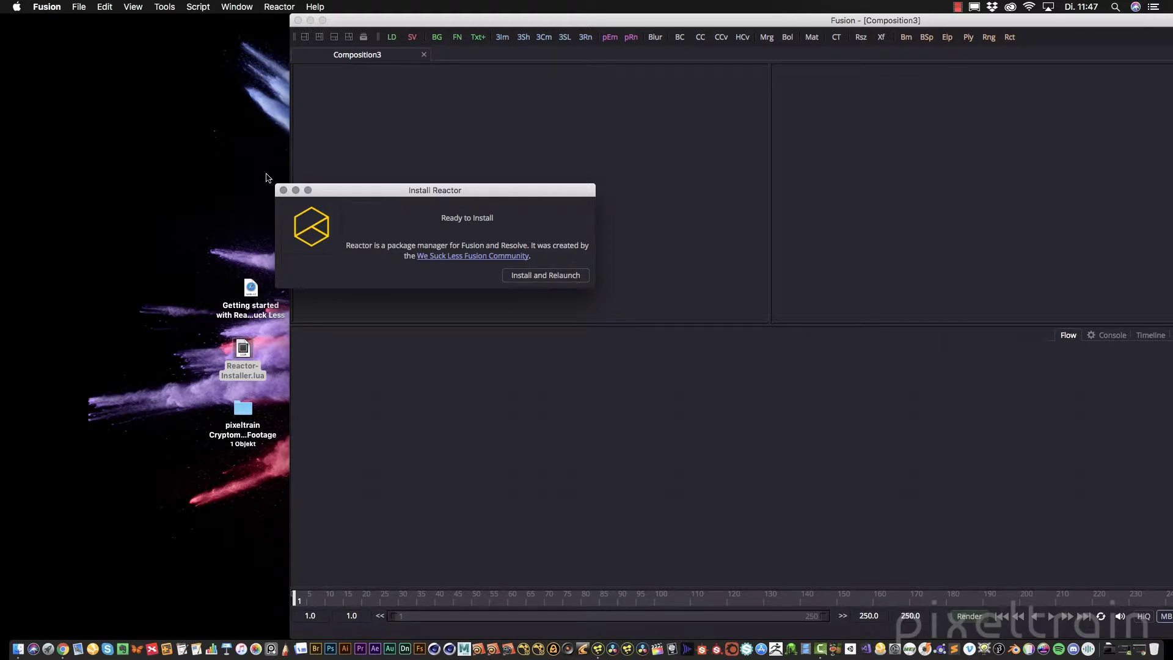
left_click(283, 190)
left_click_drag(869, 21, 589, 3)
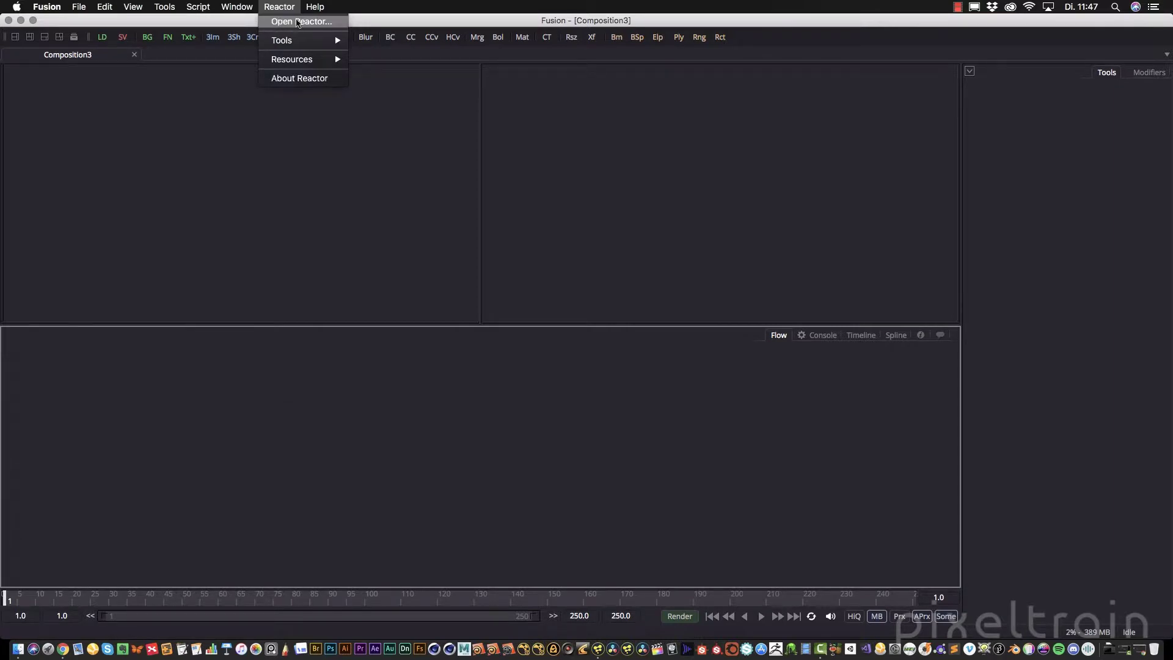
- Open the Reactor package manager in an enlarged window and show the Cryptomatte package's details among the Matte tools
left_click(298, 23)
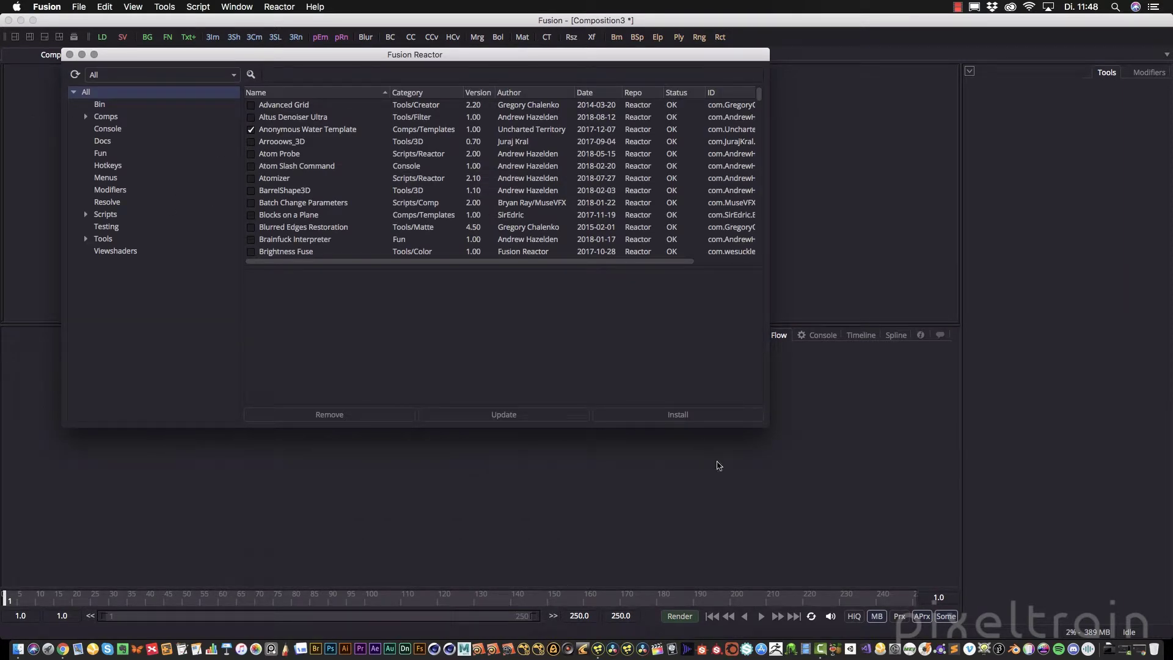
left_click_drag(767, 425, 912, 569)
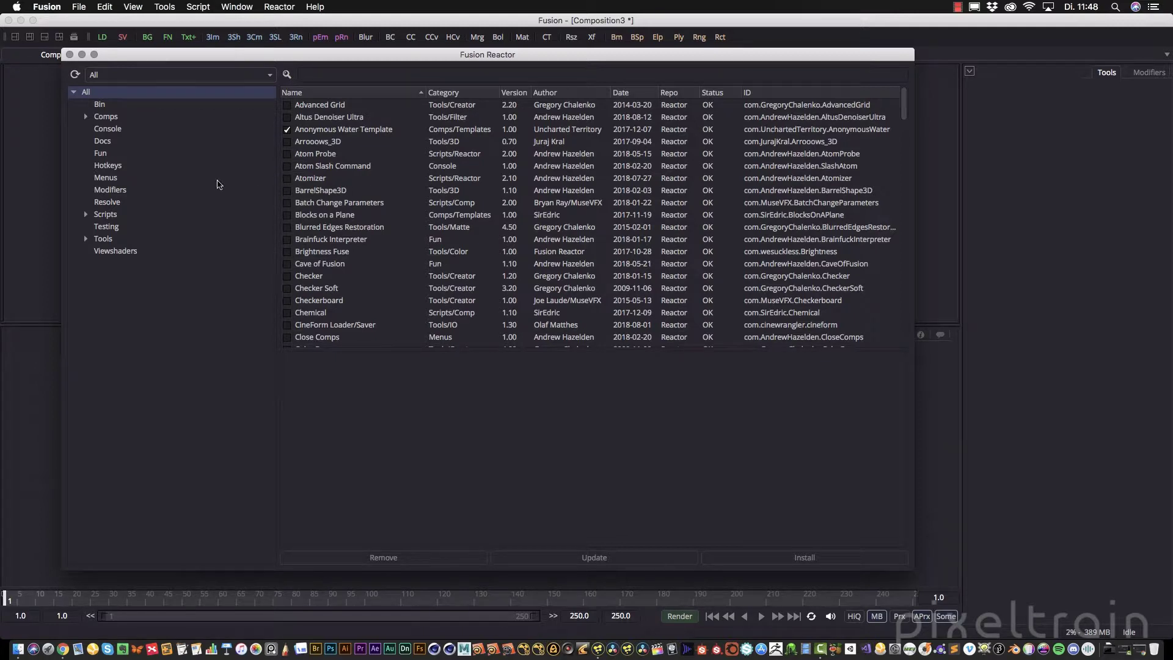
left_click(86, 239)
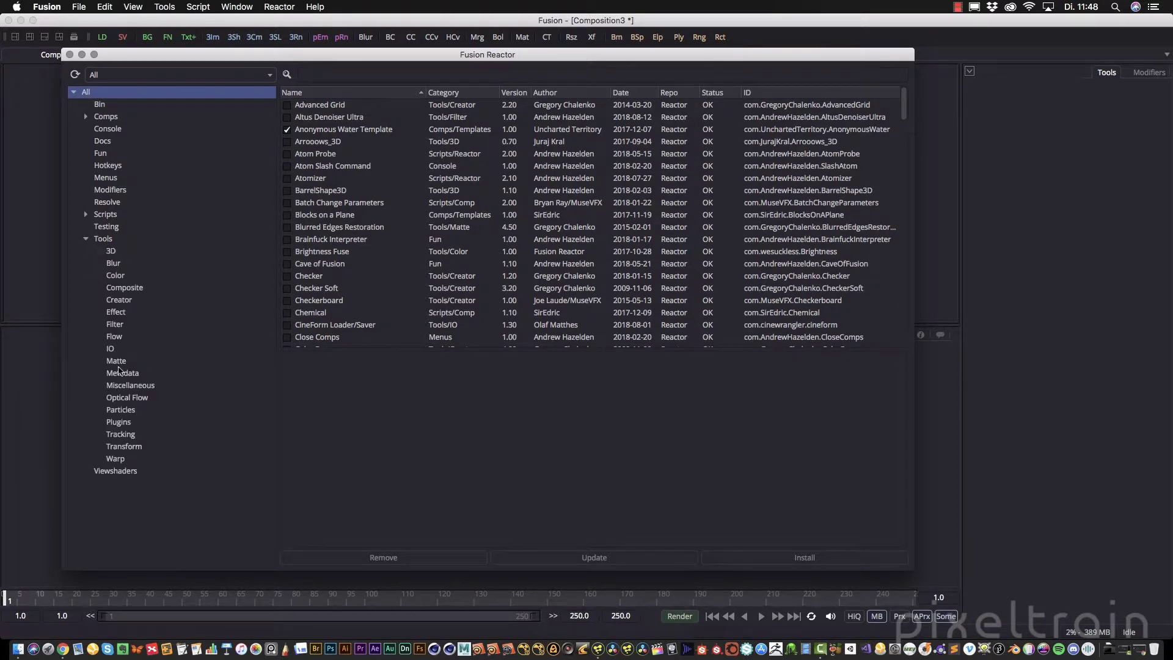
left_click(129, 366)
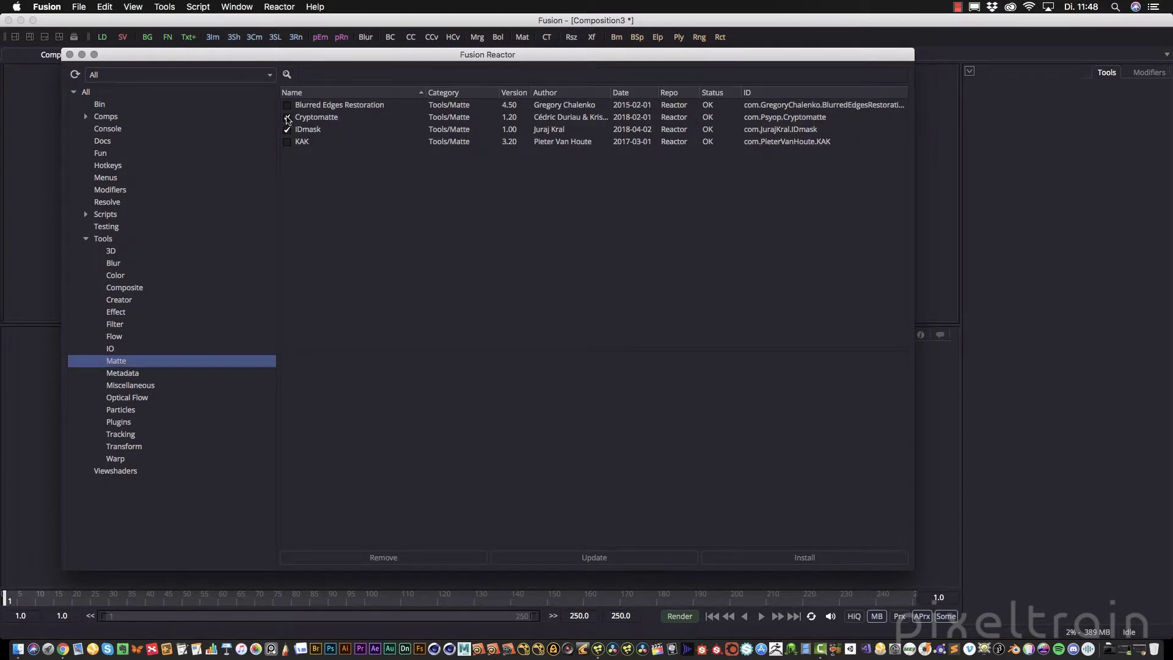
left_click(330, 119)
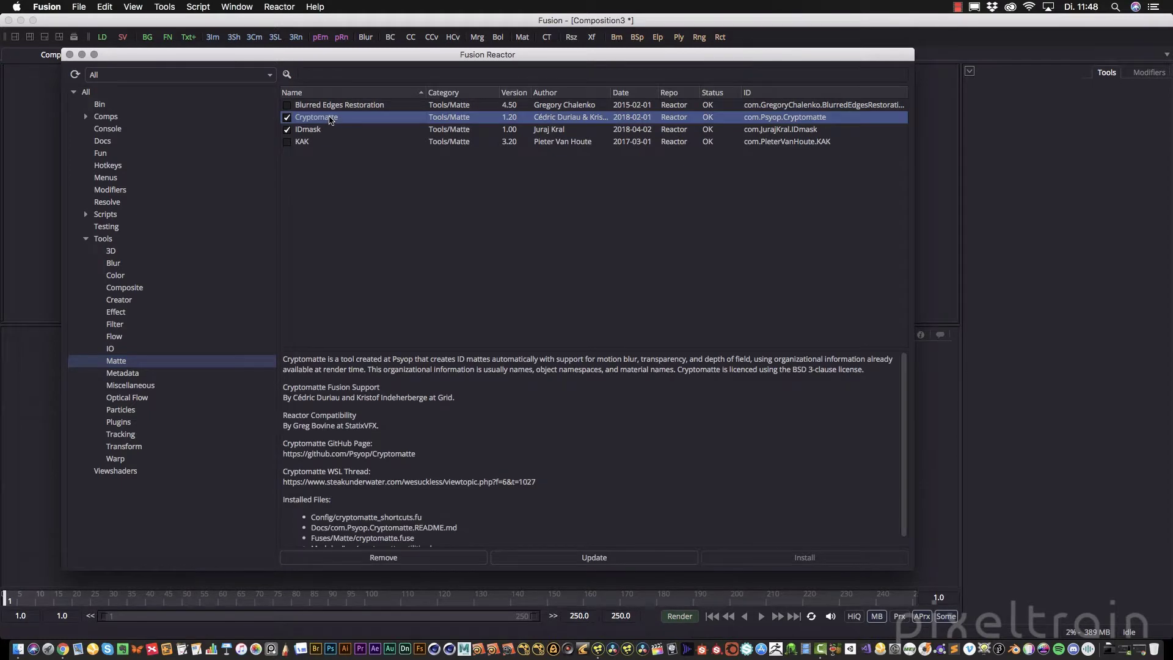
- Check Reactor for packages that need an update, and return the filter to All
left_click(269, 75)
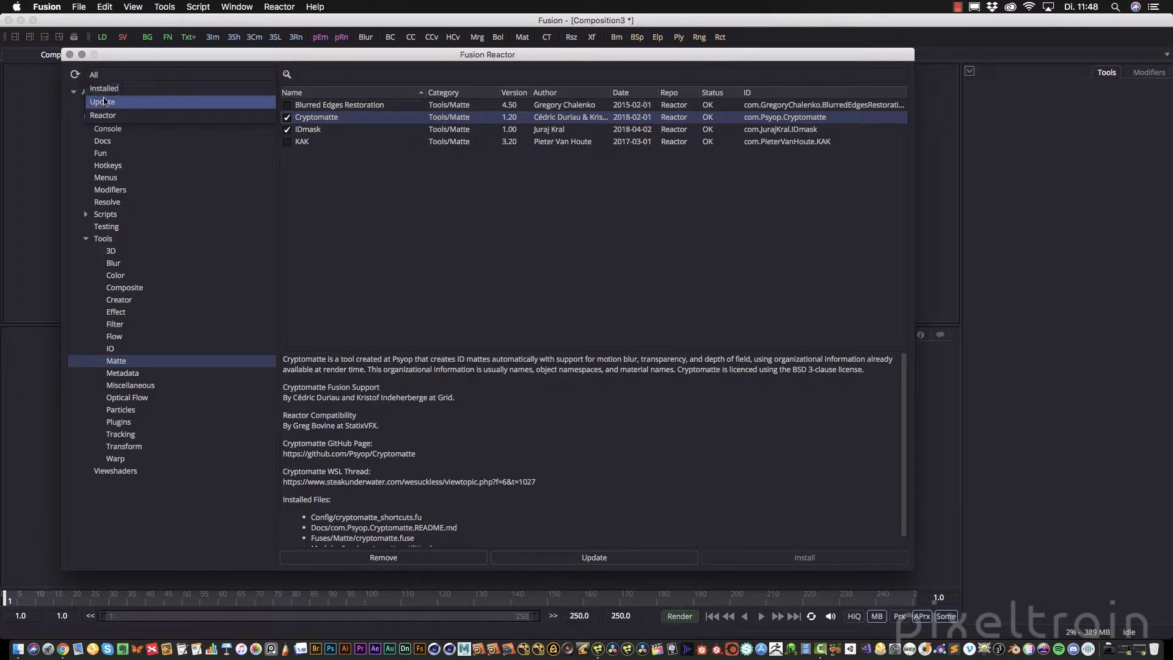
left_click(135, 103)
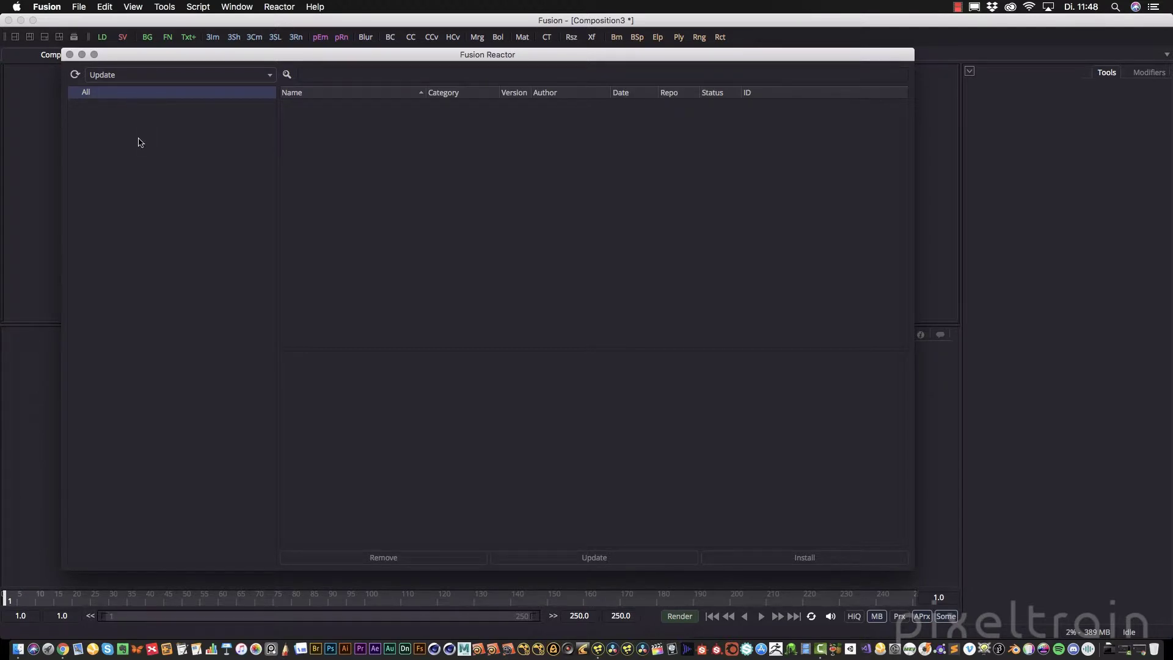
left_click(215, 75)
left_click(177, 48)
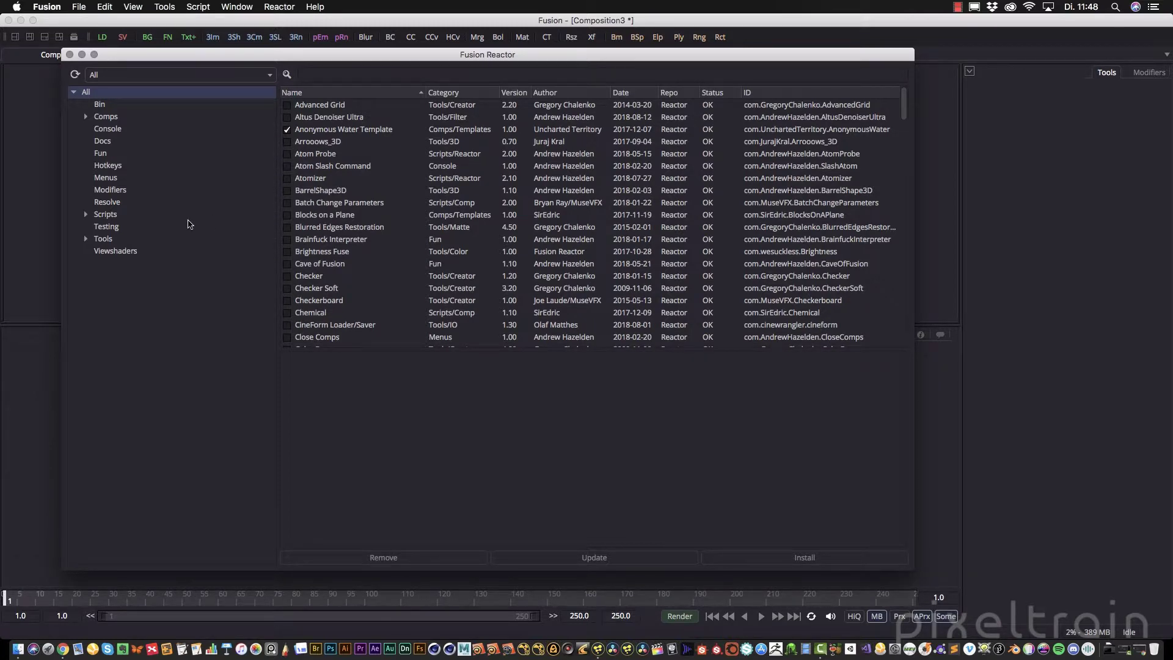
- Expand the Tools category again and review the Cryptomatte package's description under Matte
left_click(86, 239)
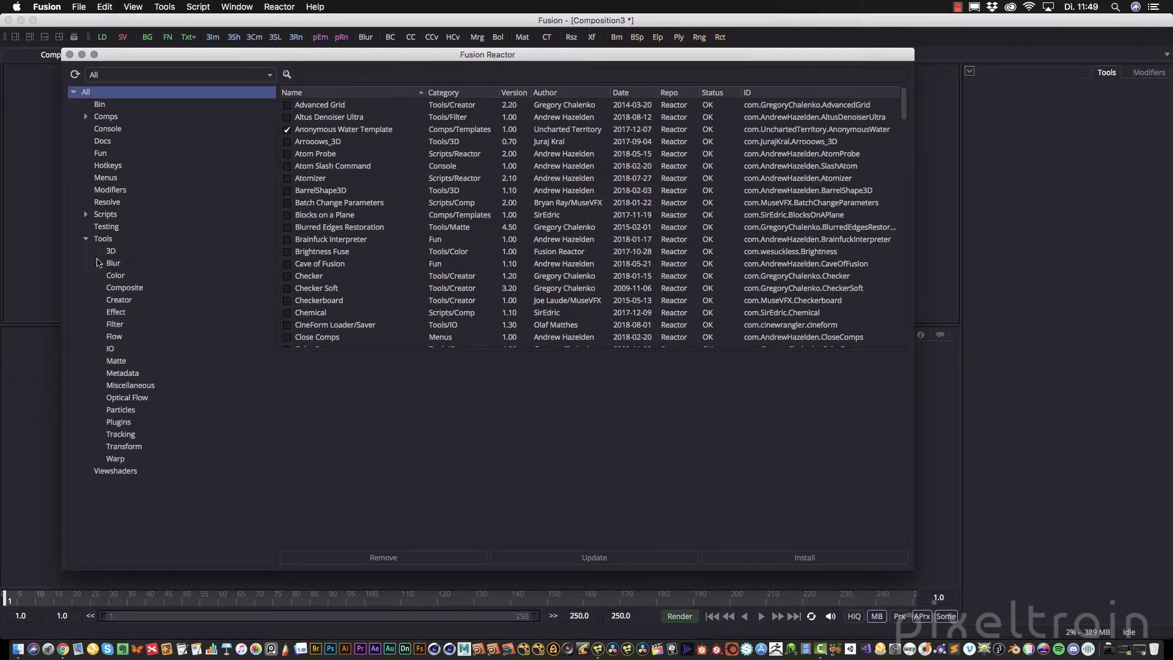
left_click(121, 361)
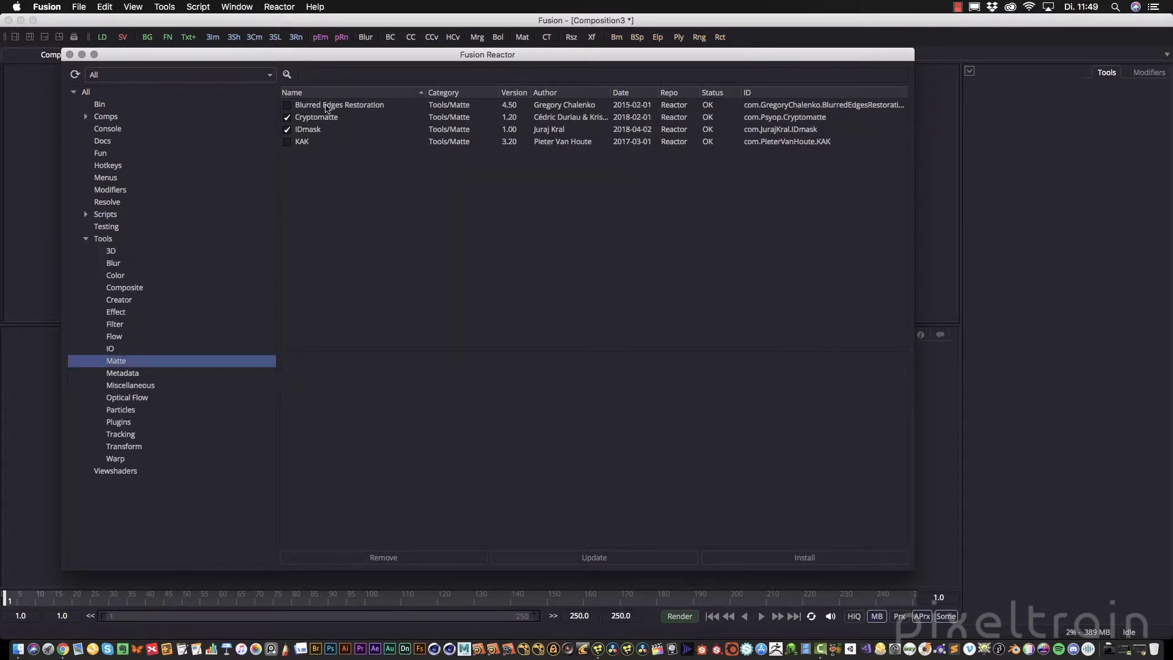
left_click(310, 118)
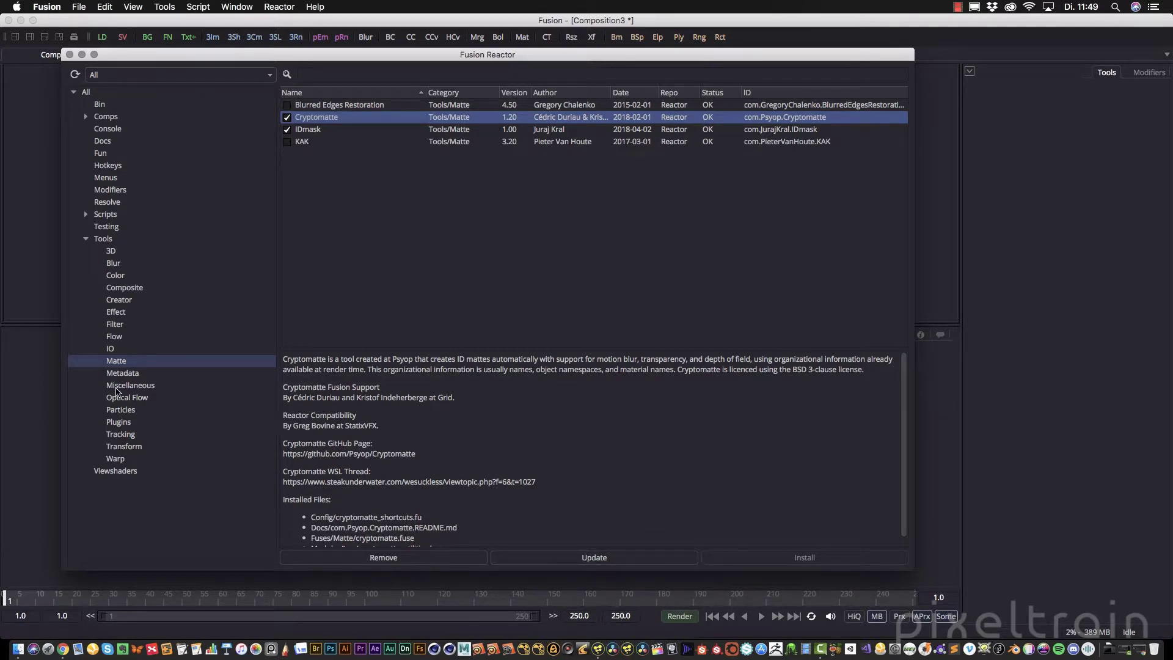
- Install the Colorama package from Reactor's Effect tools
left_click(125, 314)
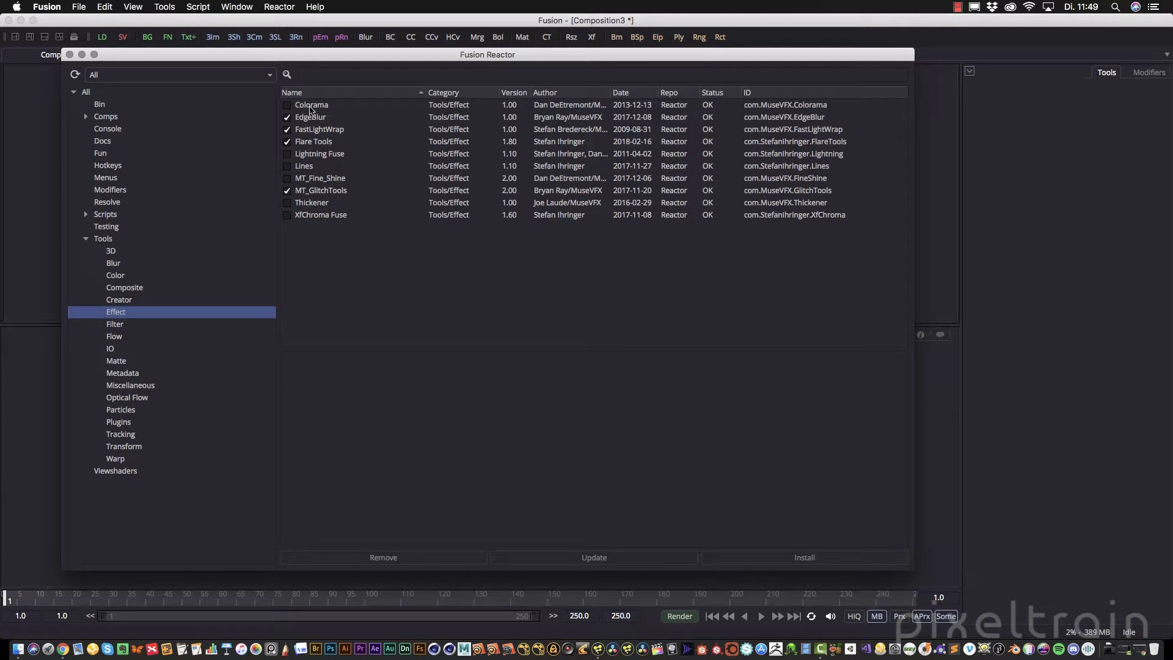
left_click(321, 106)
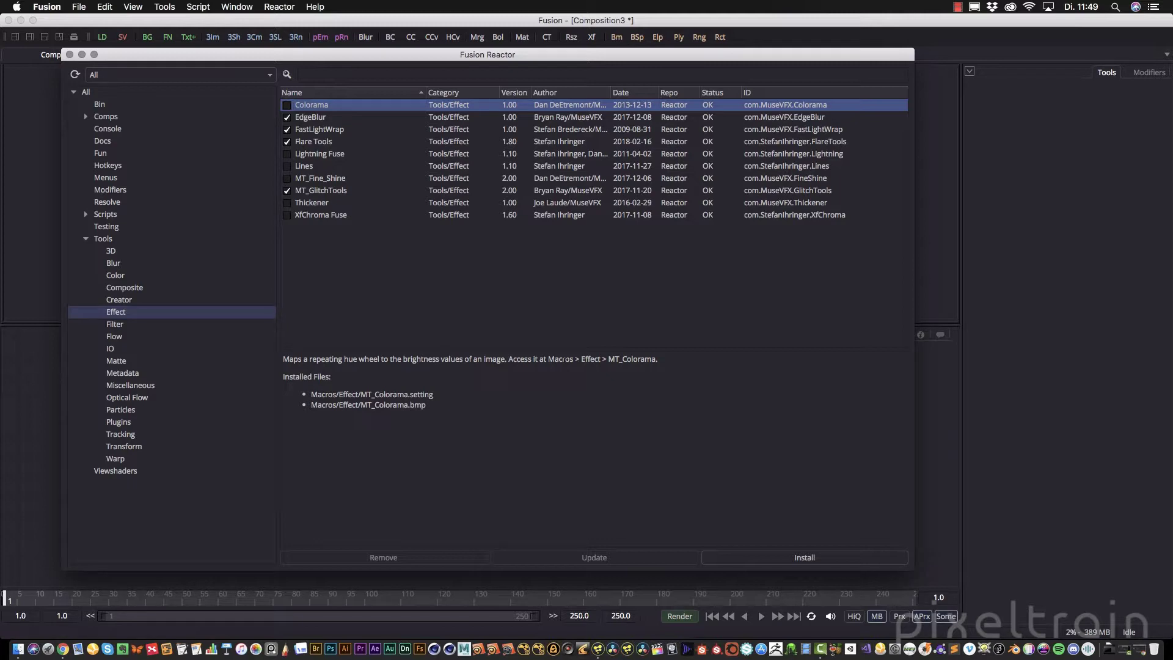
left_click(825, 558)
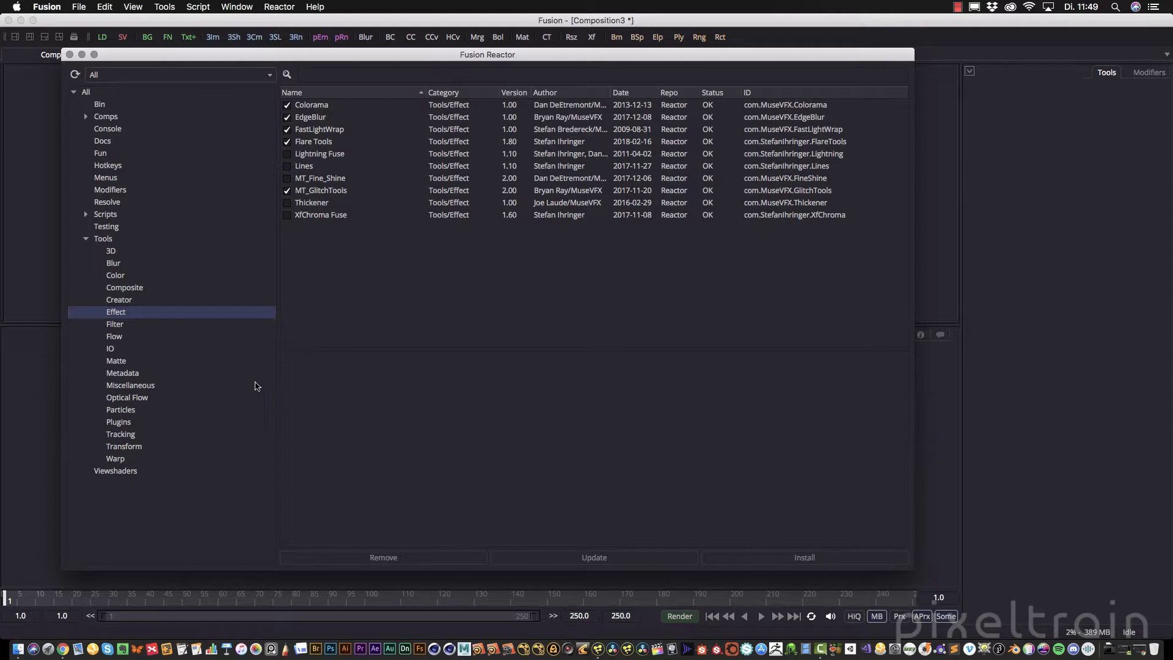
- Close Reactor and restart Fusion without saving the changes to the composition
left_click(69, 54)
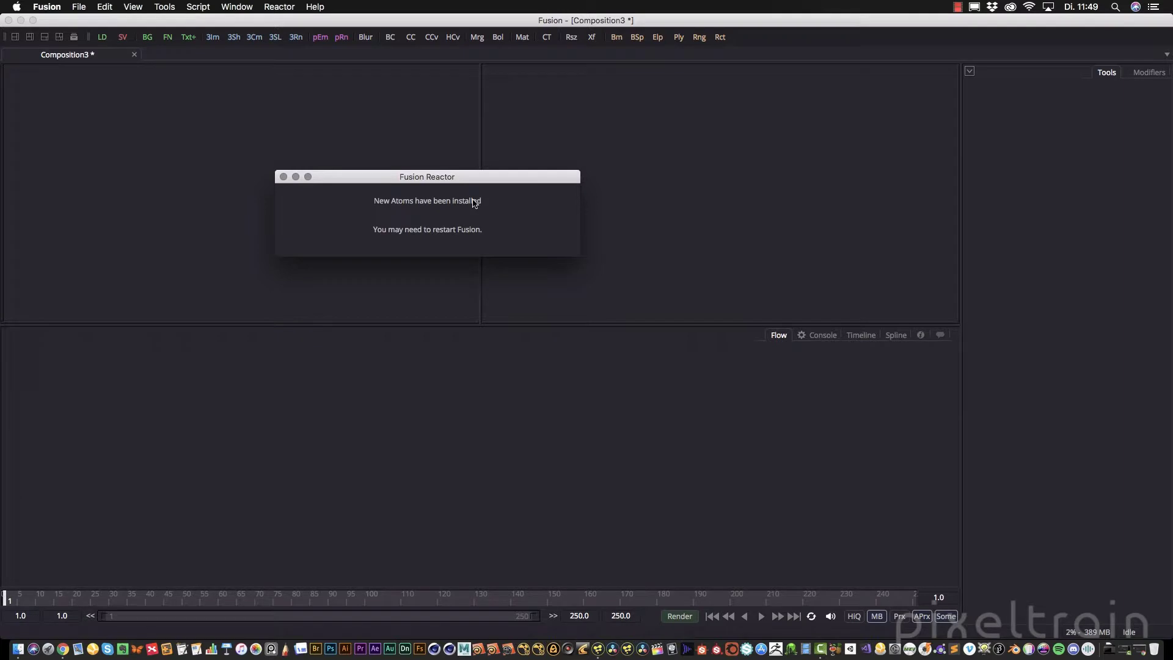
key("super+q")
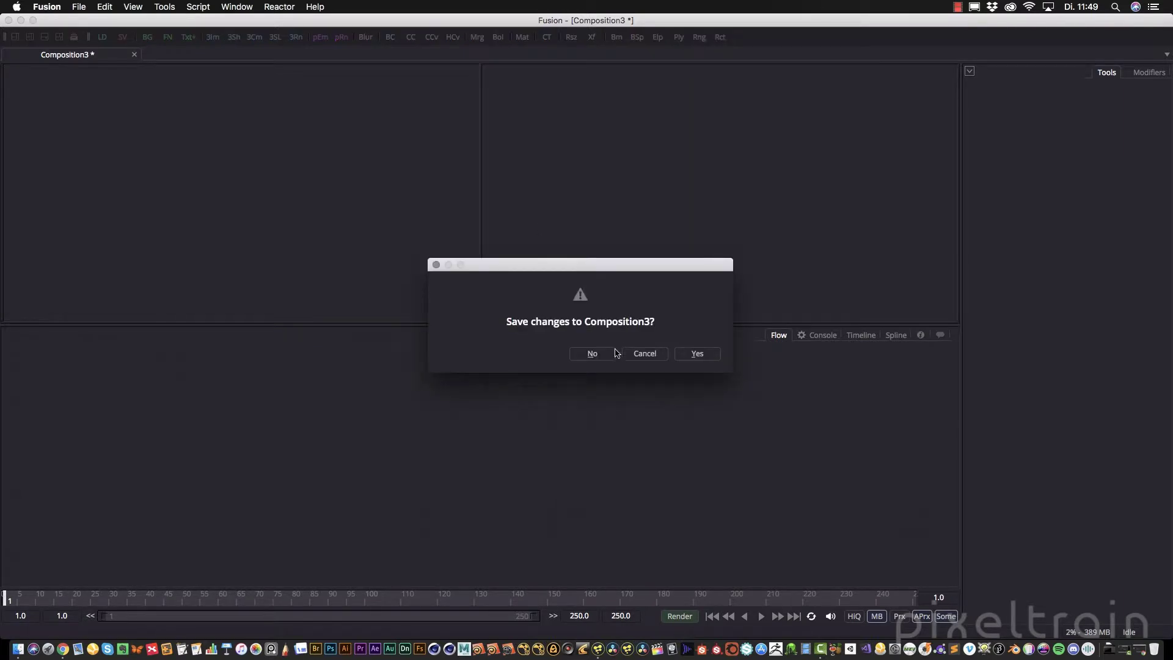
left_click(592, 353)
left_click(596, 648)
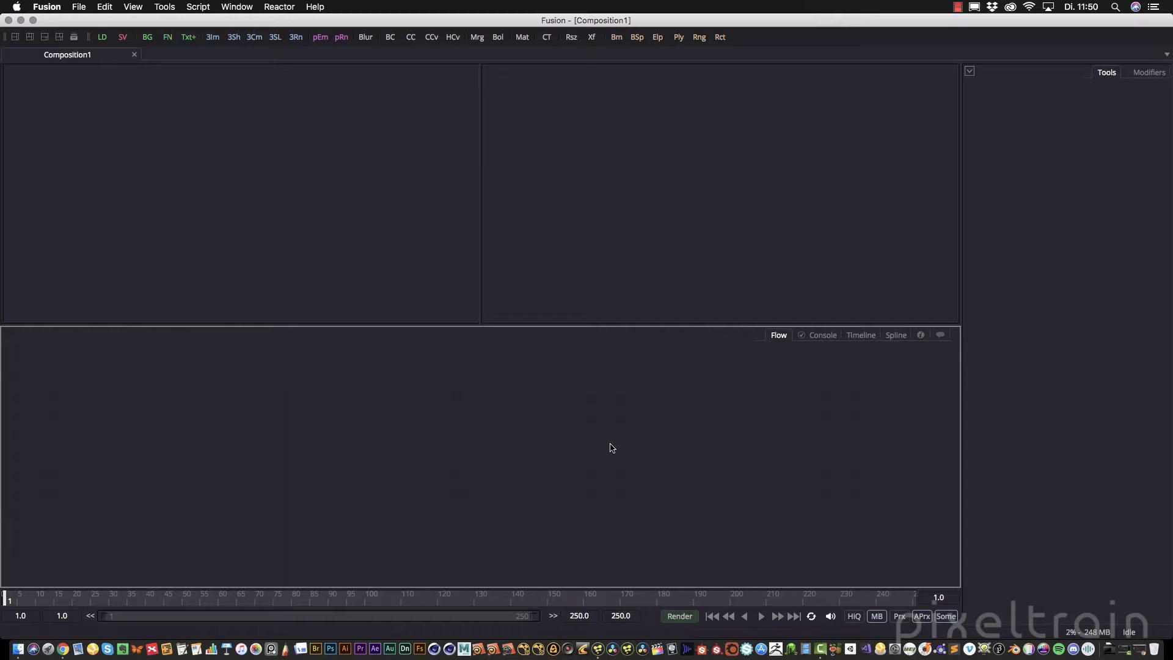
- Check that the Cryptomatte tool is available among Fusion's Matte tools, without adding it
left_click(164, 8)
mouse_move(203, 185)
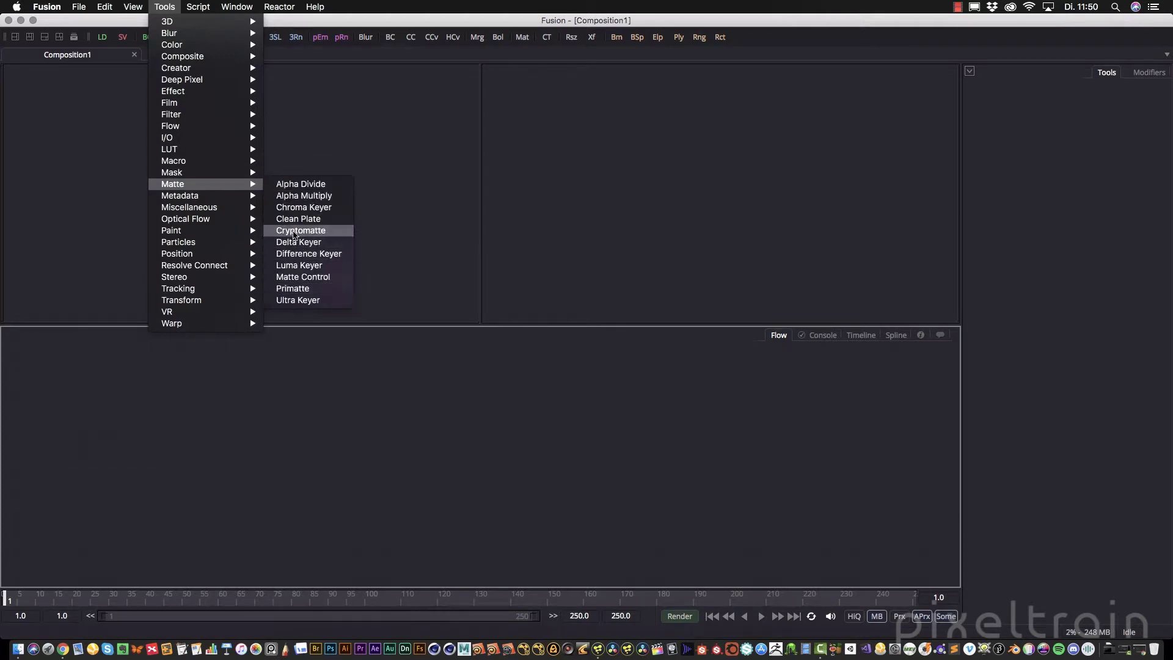
left_click(369, 400)
- Move the Fusion window aside and open the Houdini folder inside the pixeltrain Cryptomatte Footage folder on the desktop
left_click_drag(190, 20, 486, 5)
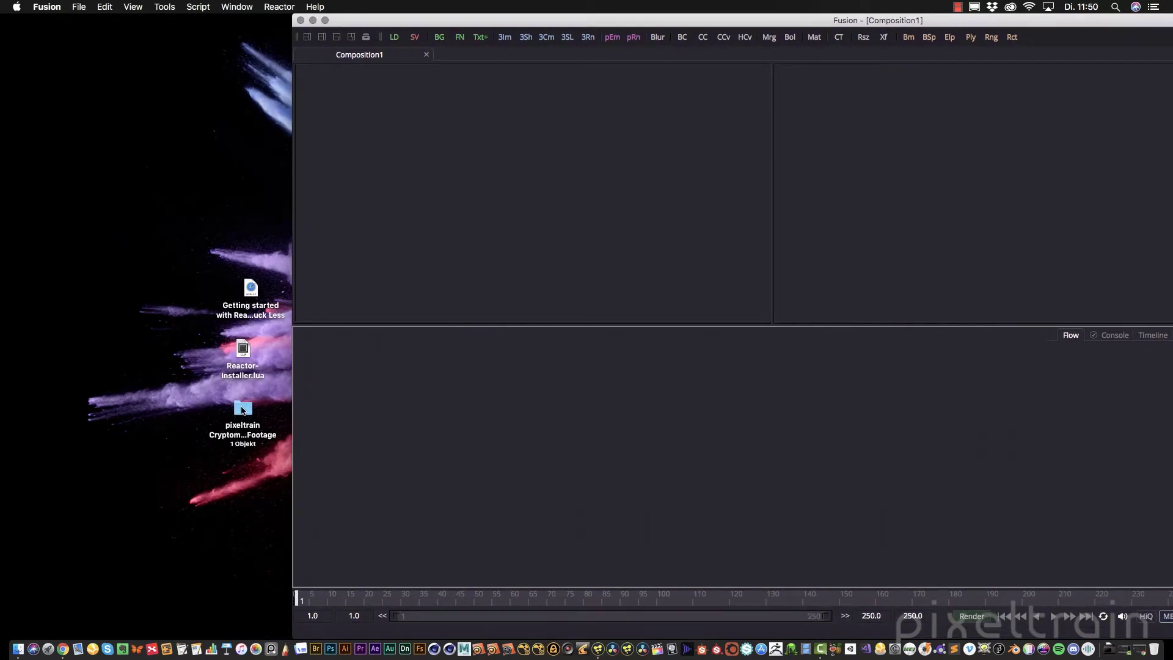
double_click(243, 408)
left_click(311, 69)
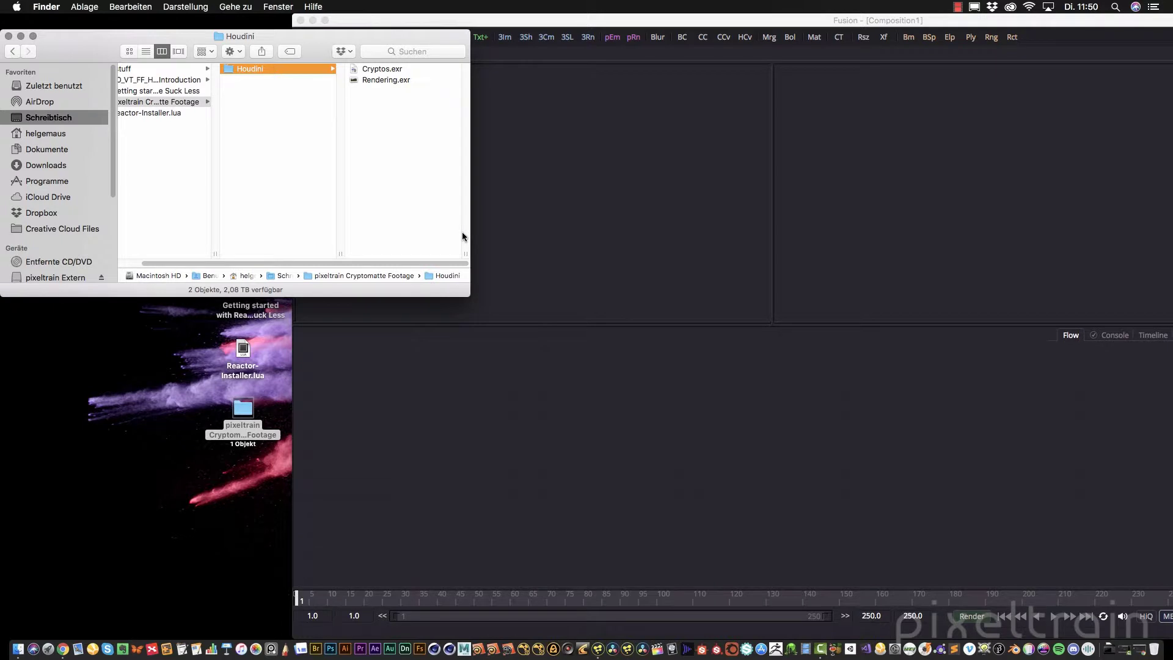
- Bring Cryptos.exr and Rendering.exr from the Houdini folder into the Fusion flow and delete the Merge node joining them
left_click(379, 77)
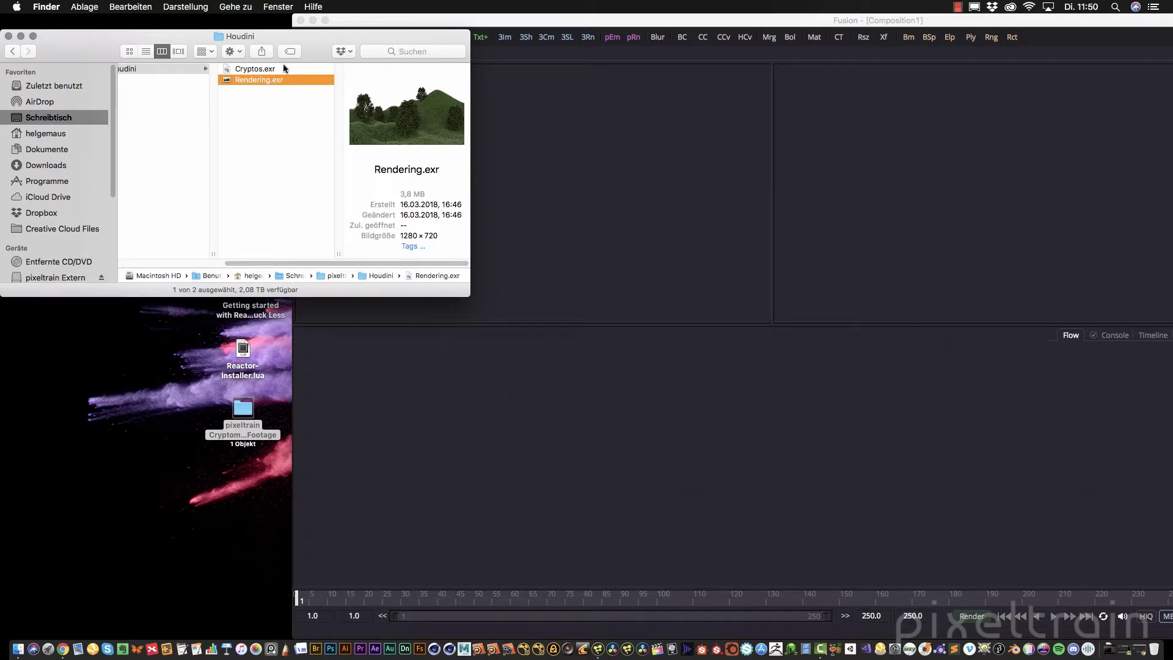
left_click(282, 67, "shift")
left_click_drag(222, 82, 577, 433)
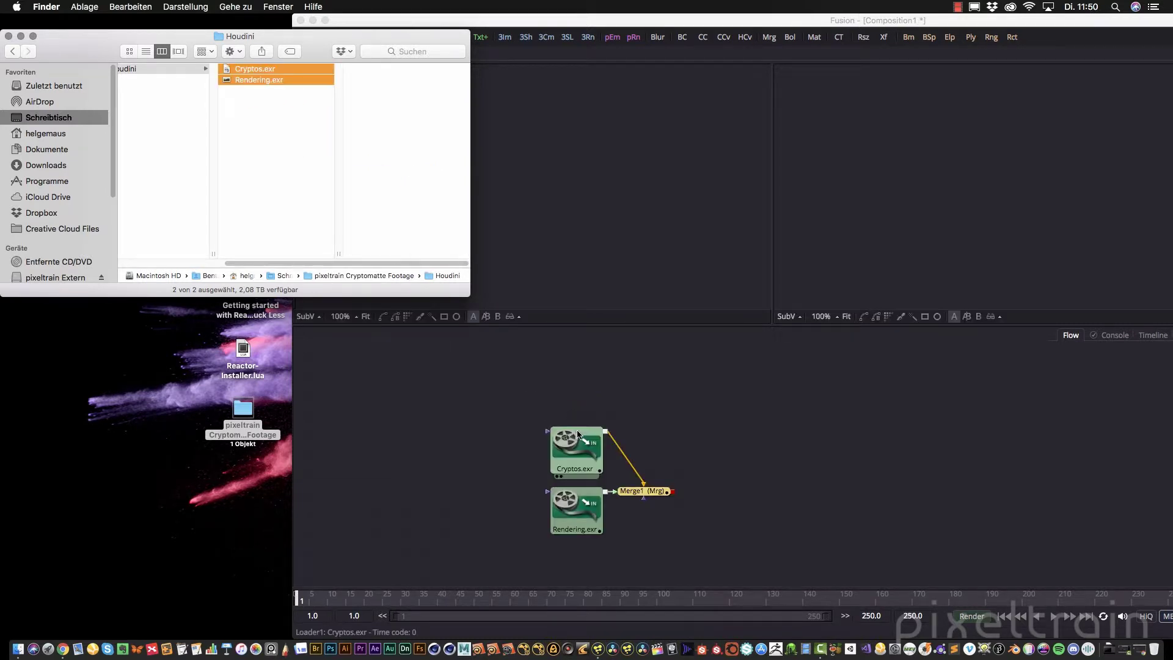
left_click(20, 36)
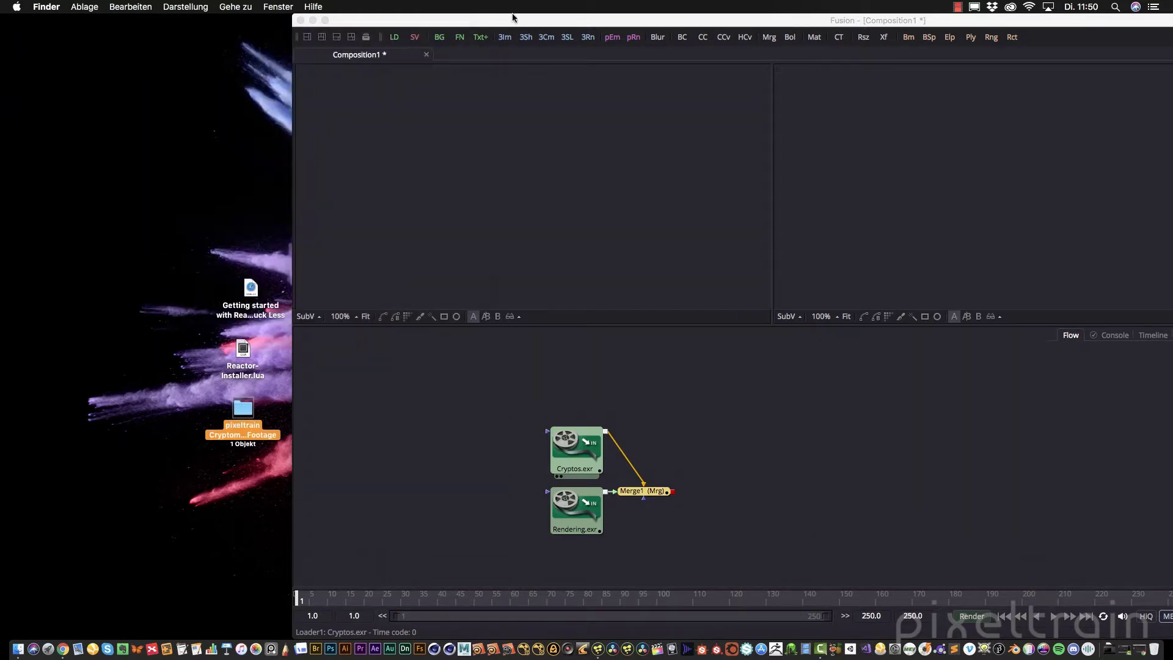
double_click(514, 19)
left_click(340, 513)
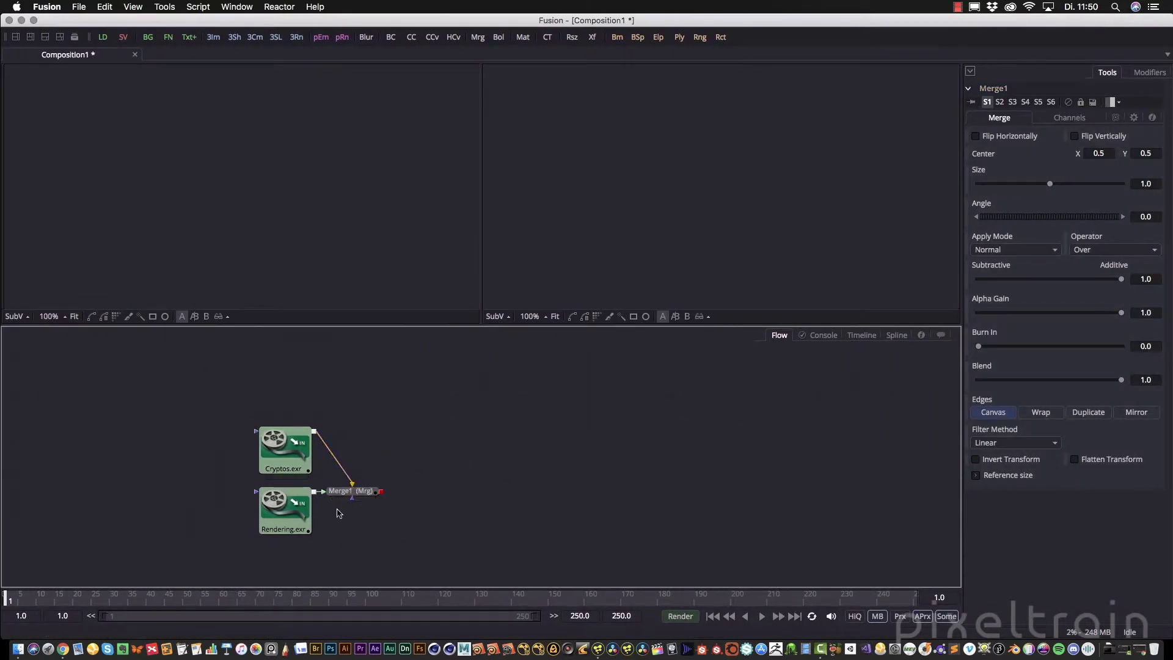
key("Delete")
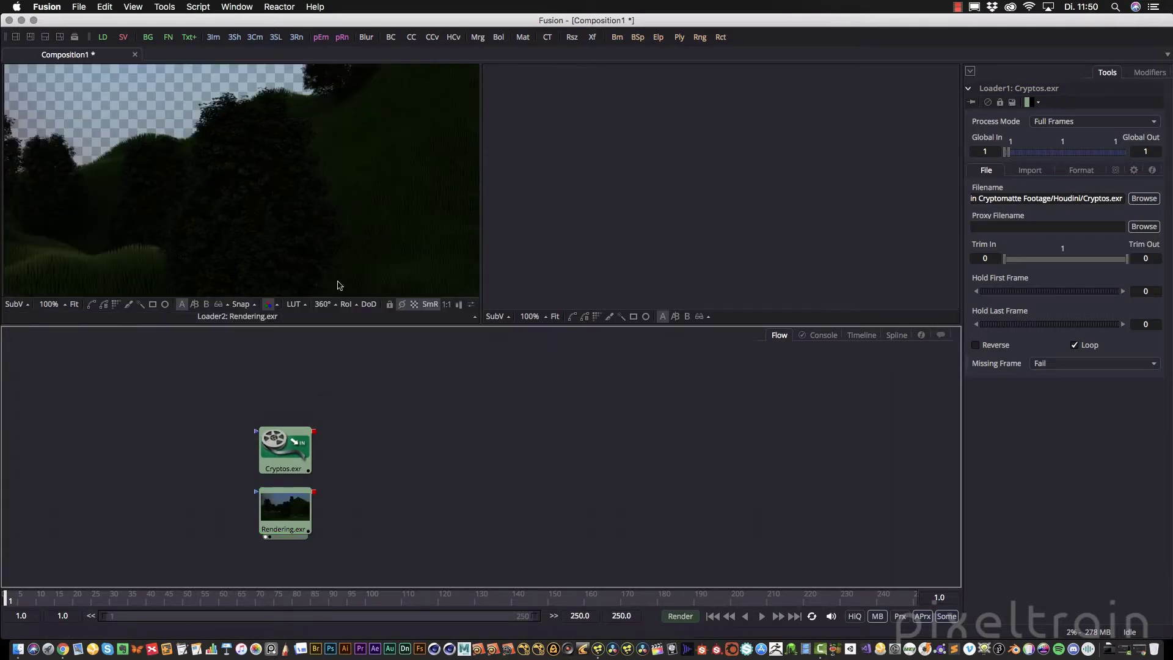
- Turn off the checker underlay in the first viewer showing Rendering.exr and enable the rec709 view LUT there
scroll(320, 218, "down", 5)
scroll(317, 220, "up", 3)
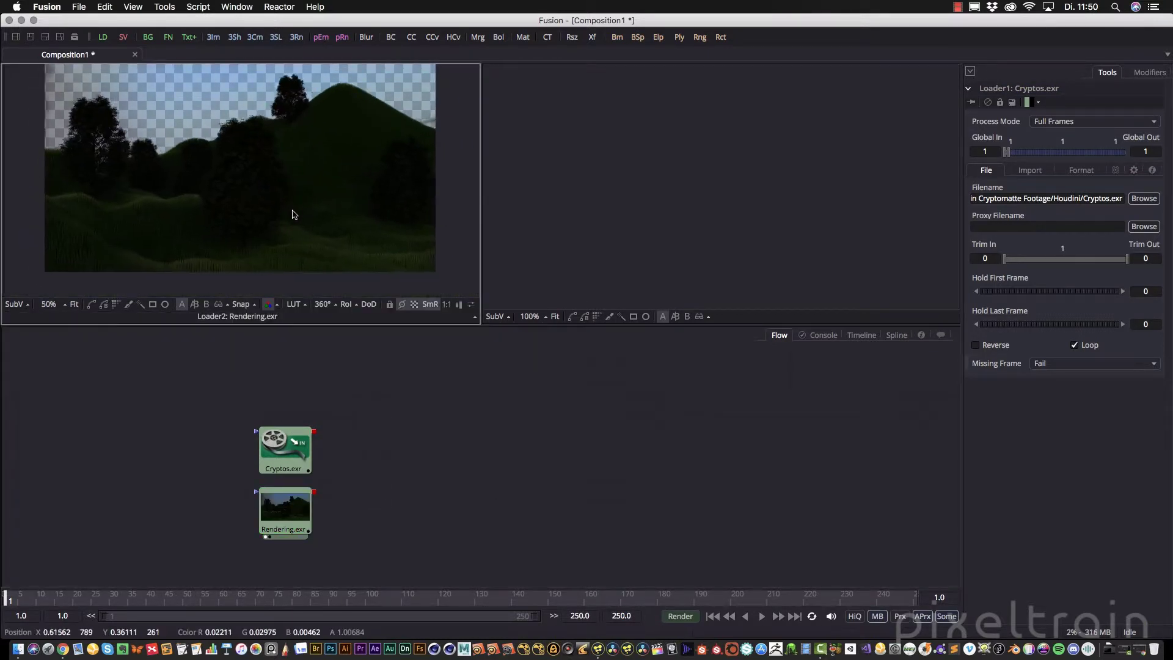
left_click(415, 303)
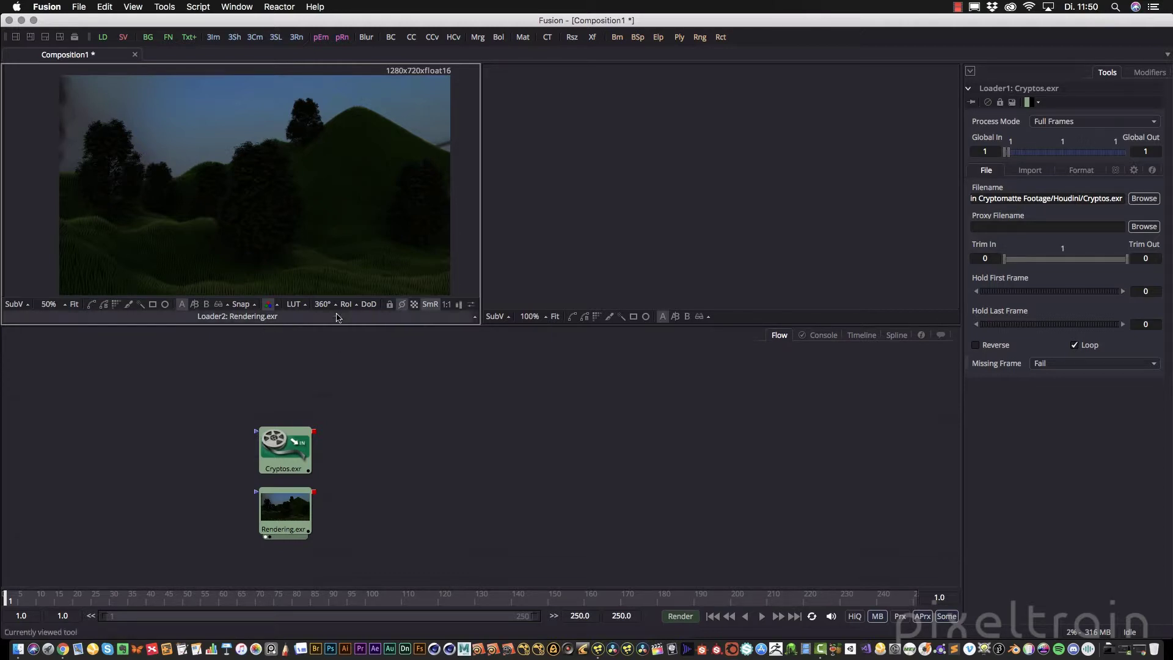
left_click(305, 306)
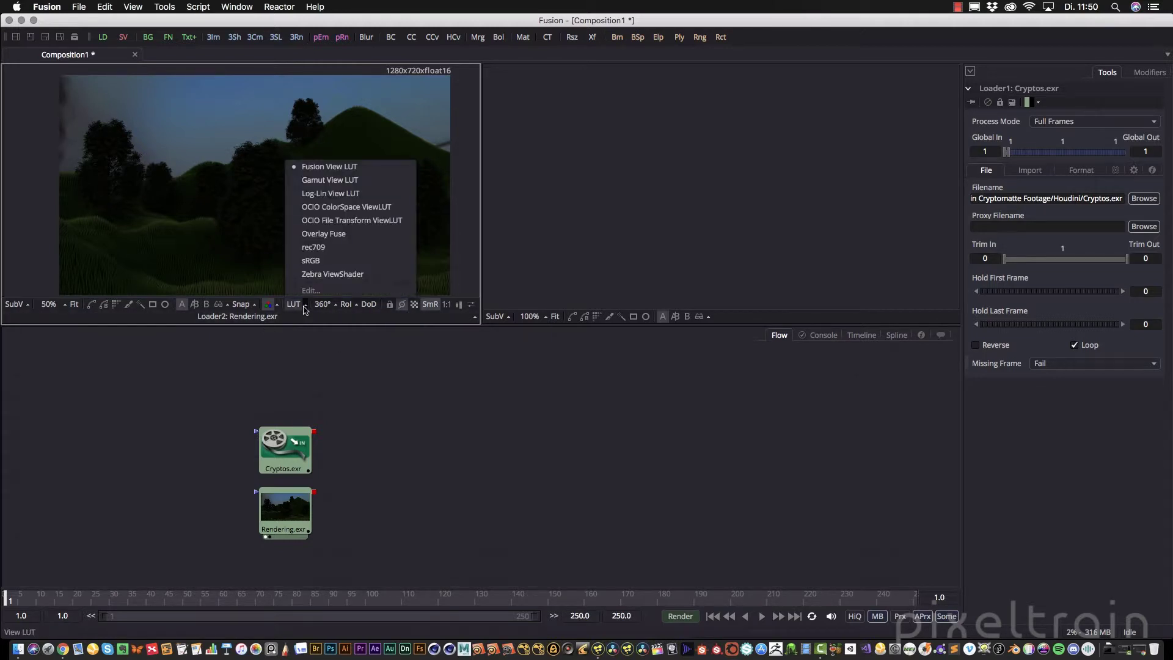
left_click(335, 250)
left_click(293, 305)
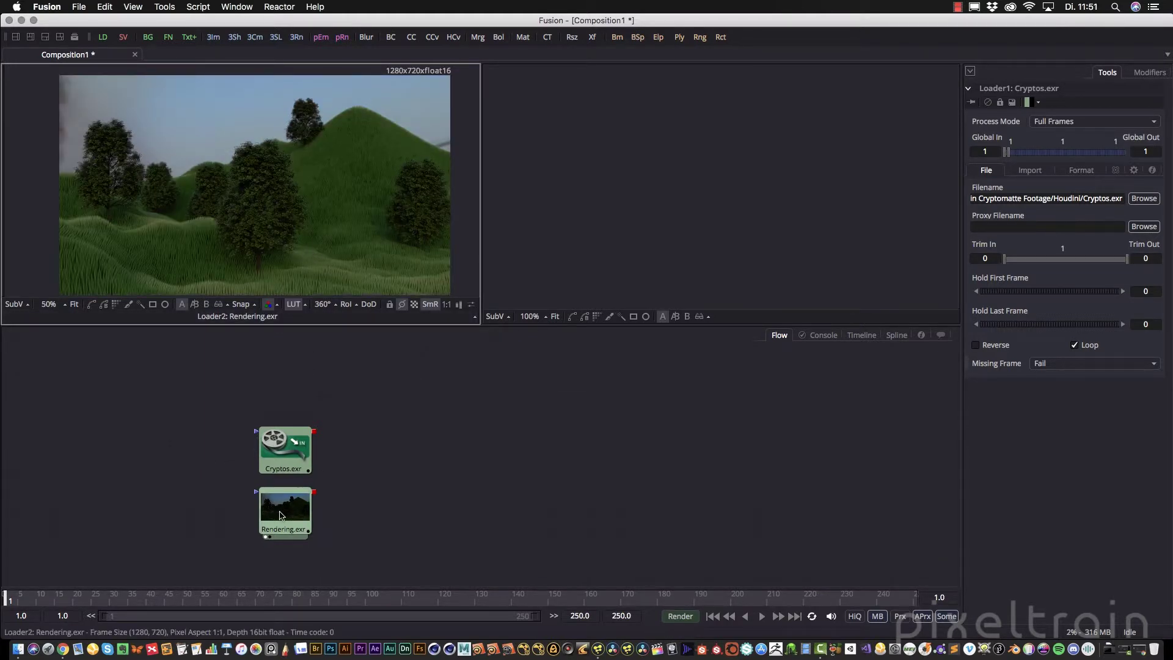
- Show Rendering.exr in the second viewer as well and enable the rec709 view LUT for it
left_click_drag(288, 508, 686, 228)
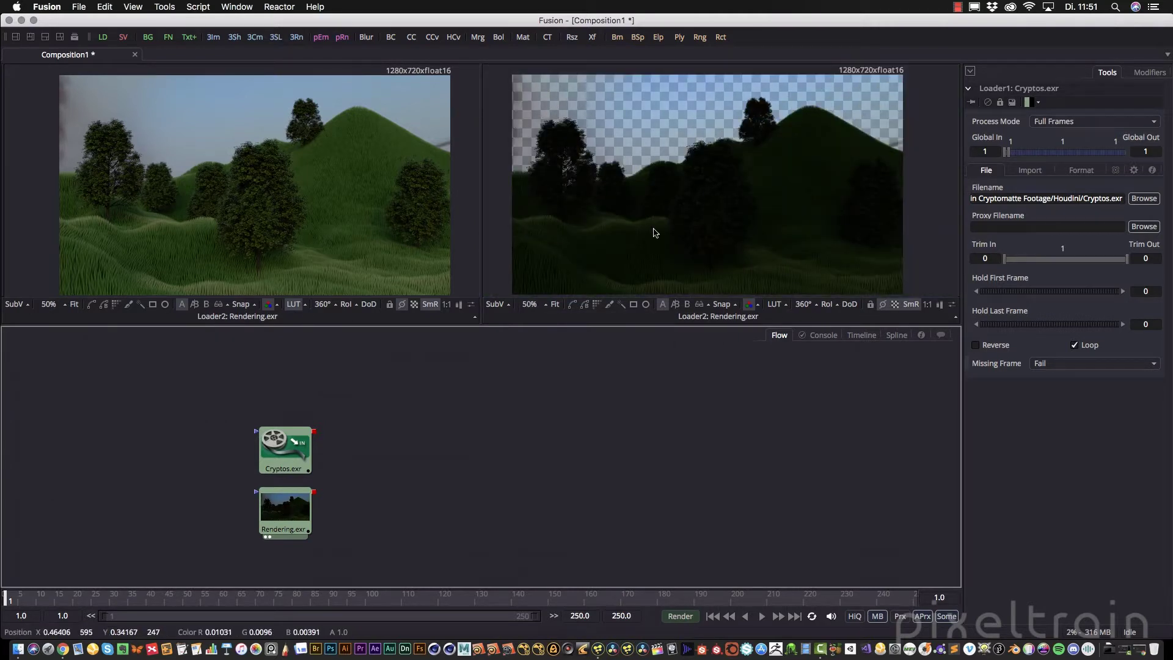
left_click(786, 305)
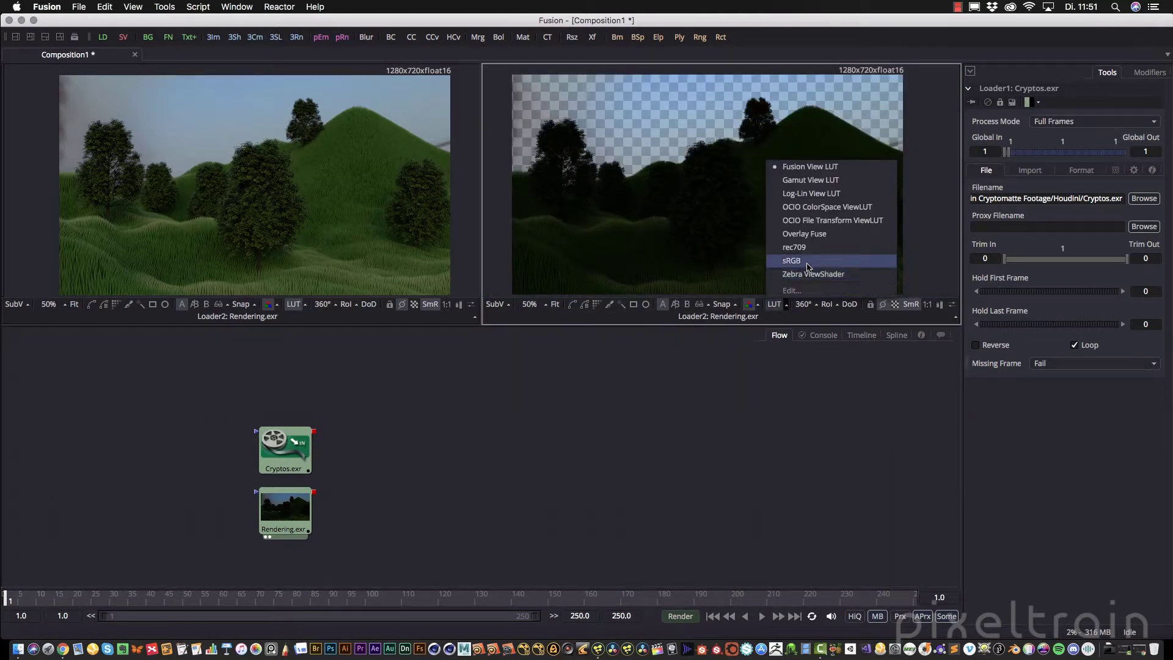
left_click(795, 247)
left_click(774, 305)
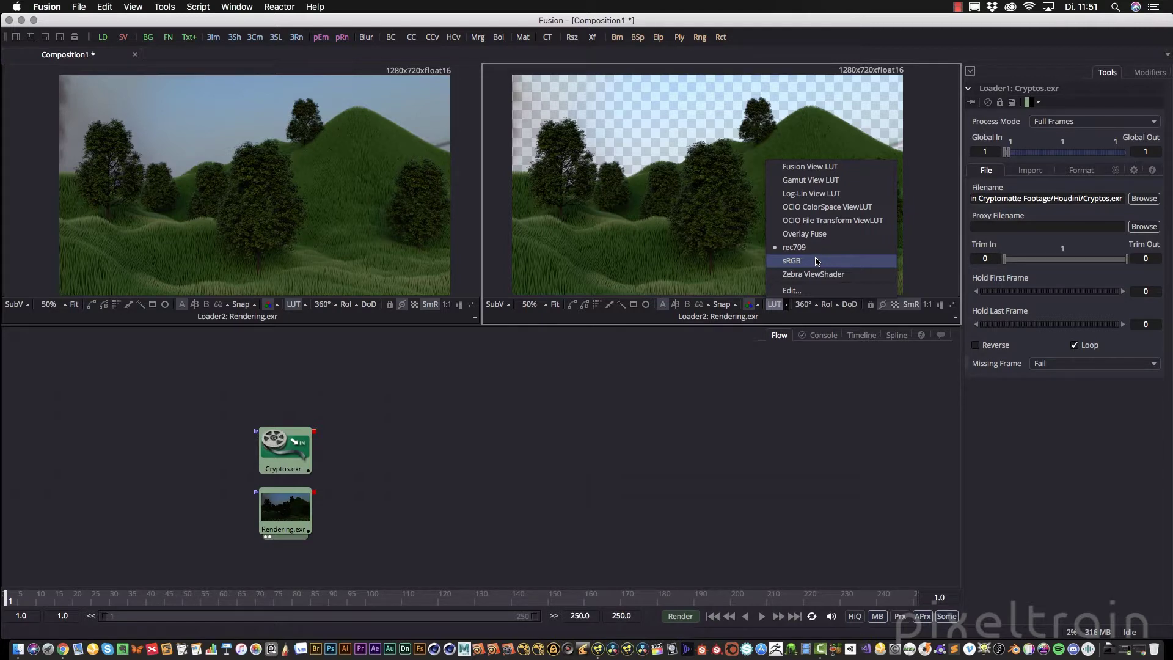
left_click(570, 498)
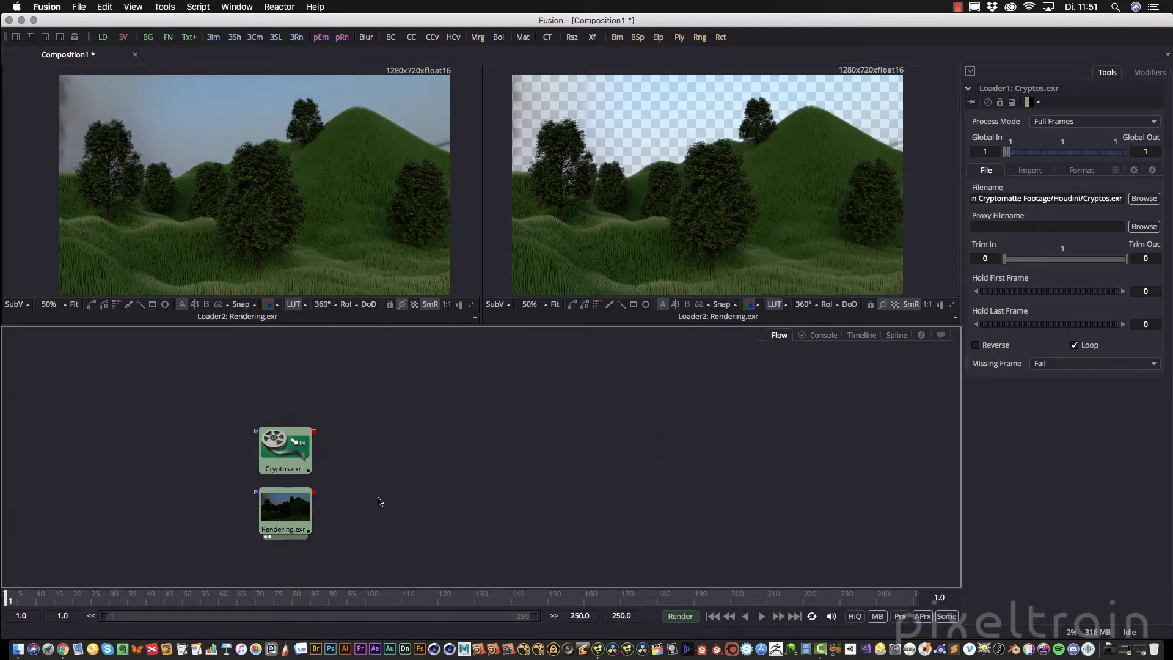
- Show Cryptos.exr in the second viewer and turn off that viewer's checker underlay
scroll(263, 178, "down", 2)
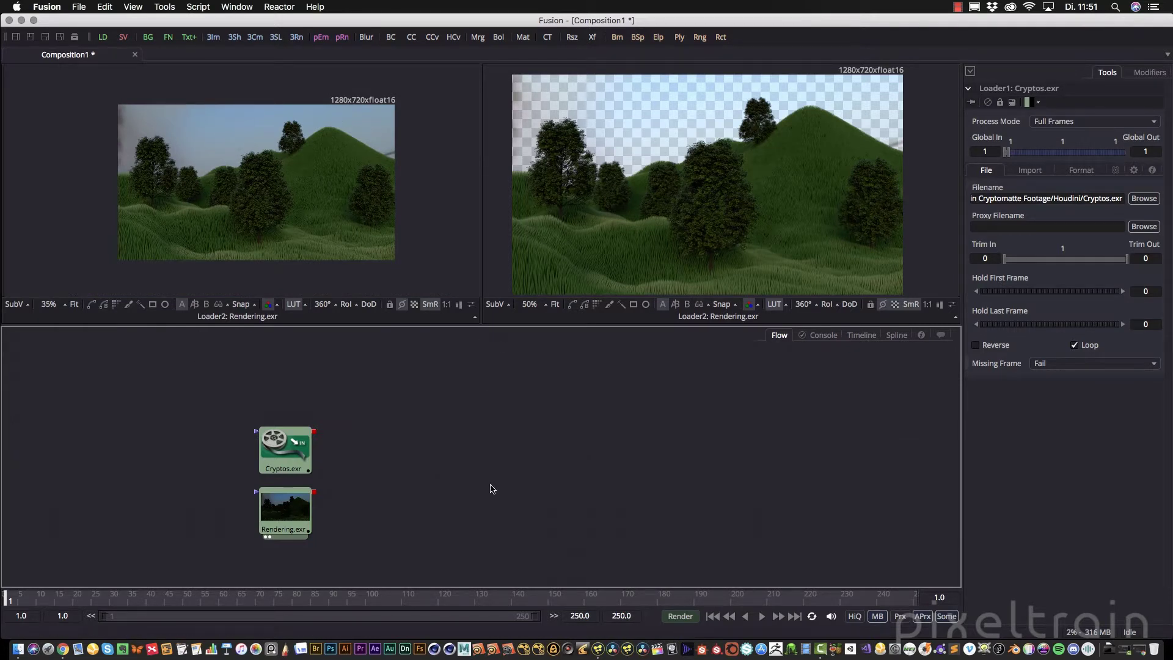
left_click_drag(289, 459, 713, 209)
scroll(709, 201, "down", 2)
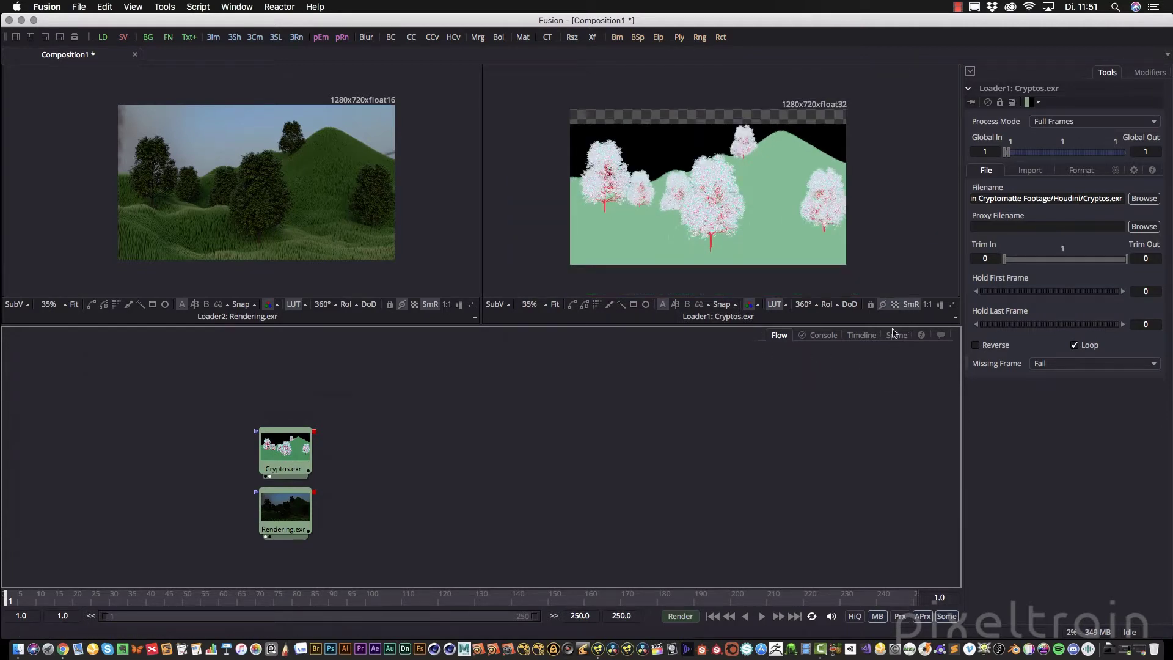
left_click(895, 305)
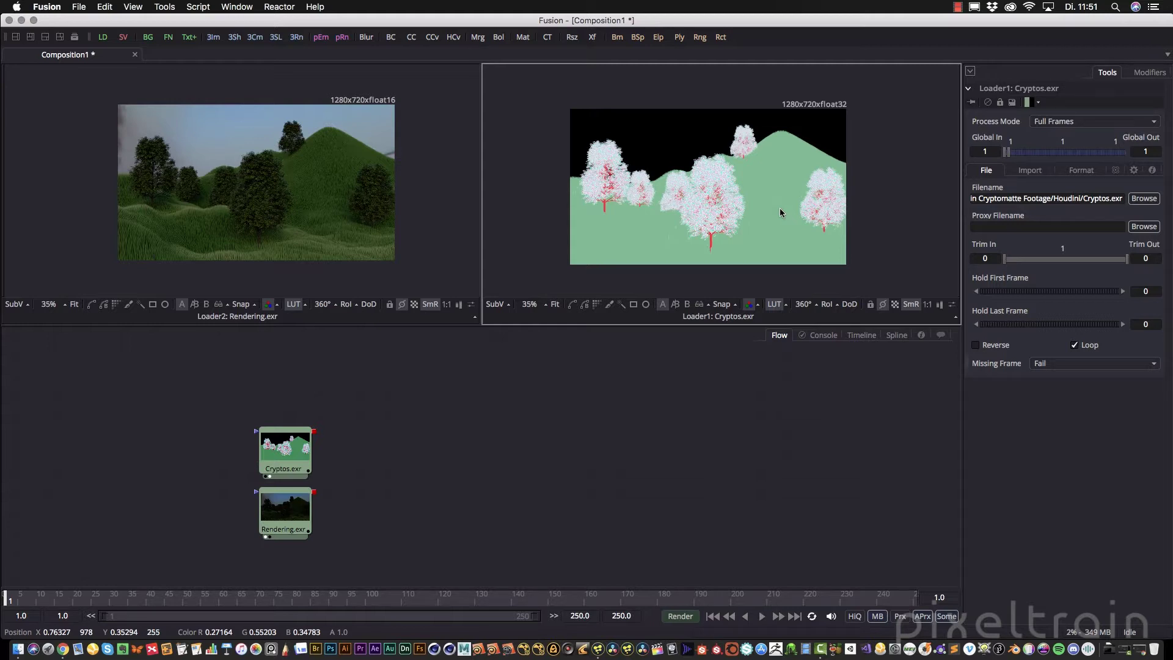
- Add a Cryptomatte node after the Cryptos.exr loader, space it away from the loader and show it in the second viewer
left_click(278, 450)
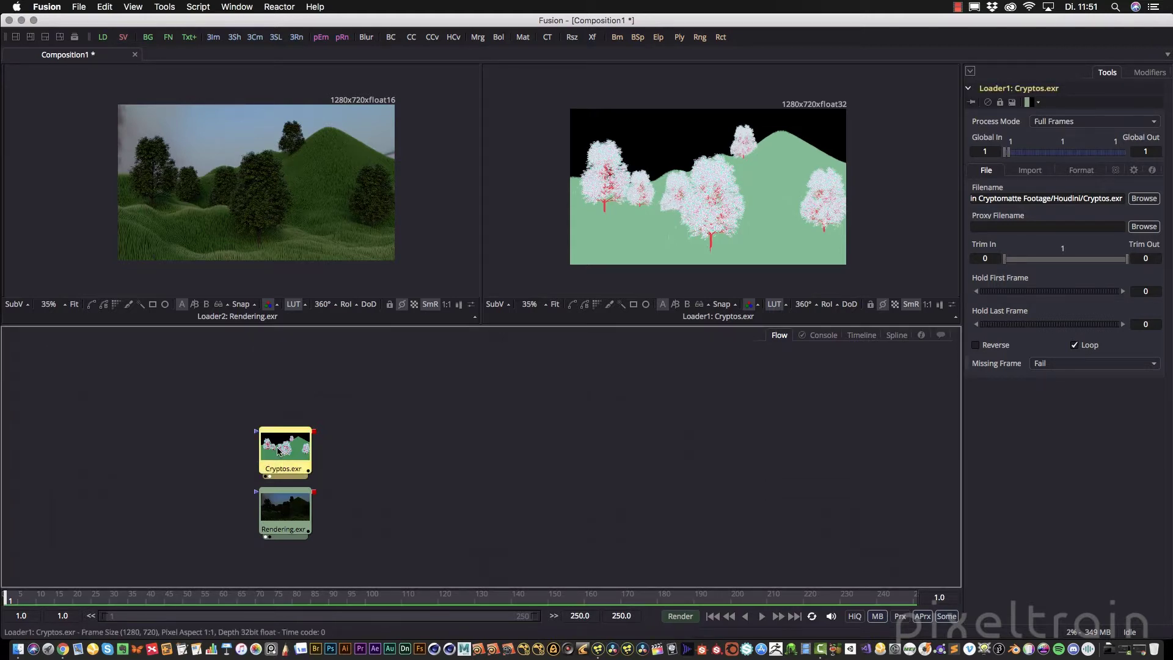
key("shift+space")
type("cr")
key("Down")
key("Down")
key("Return")
left_click(350, 433)
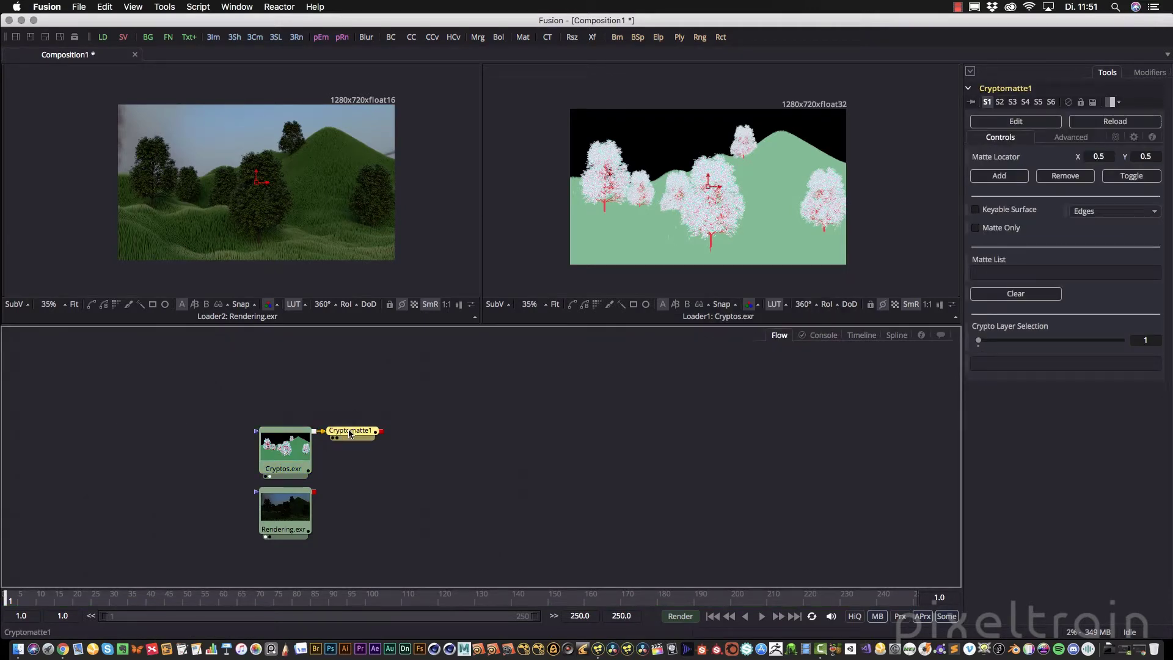
left_click_drag(350, 433, 385, 432)
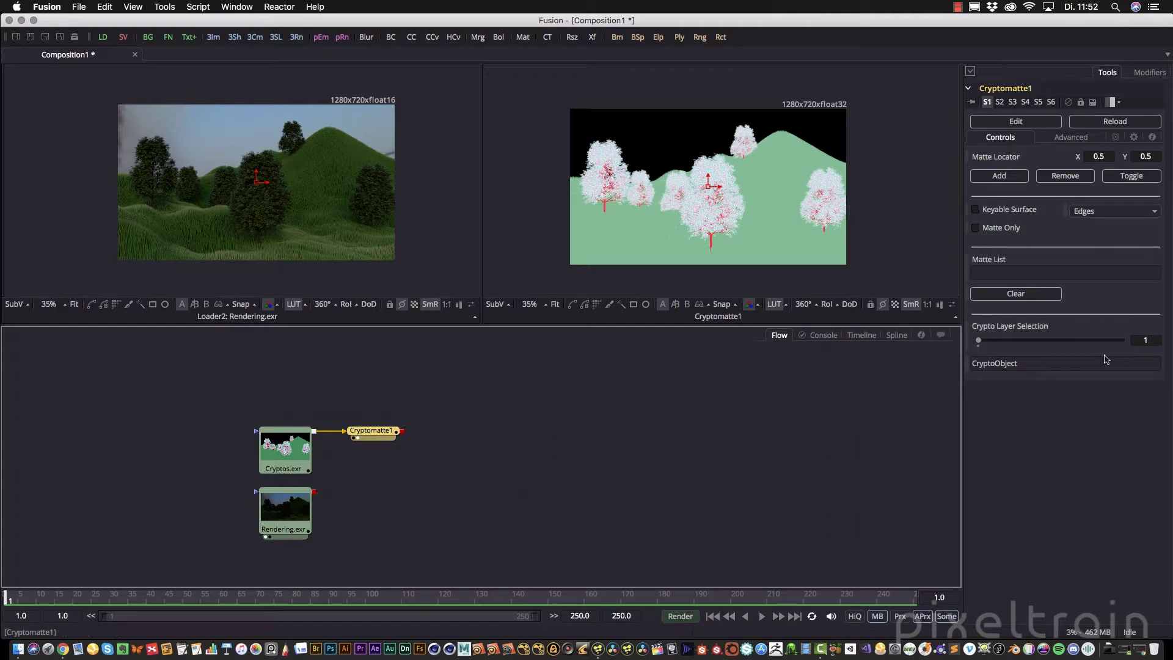
- Switch the Crypto Layer Selection to 2 to preview the material layer, and return it to 1
left_click_drag(979, 340, 1095, 343)
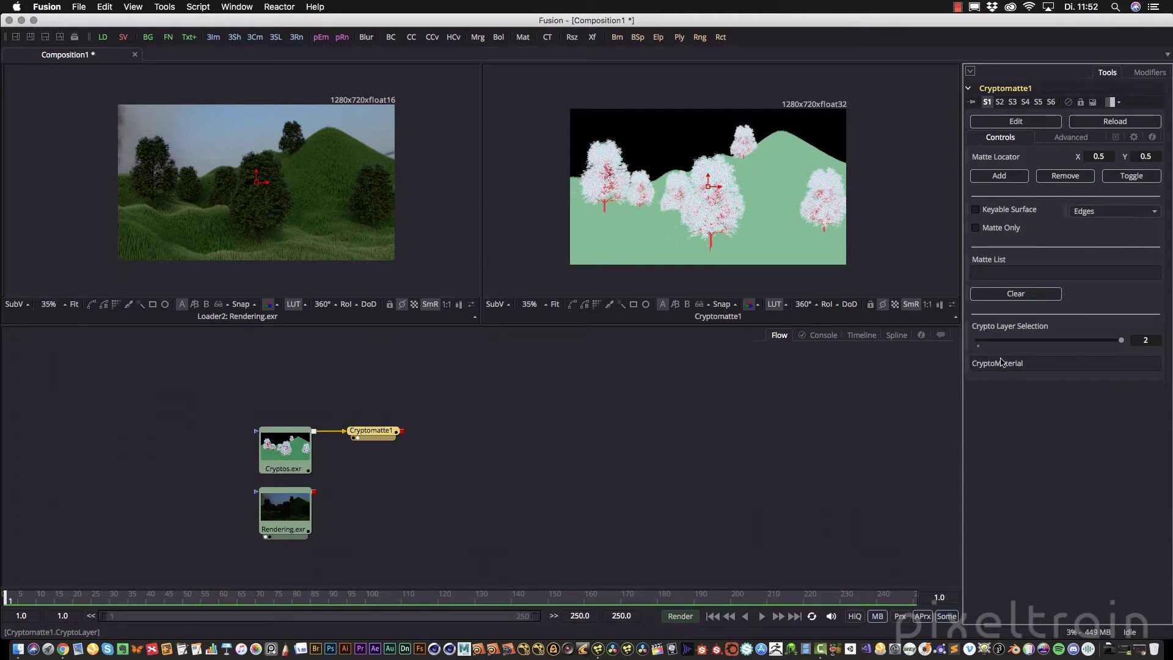
left_click_drag(1121, 340, 1002, 349)
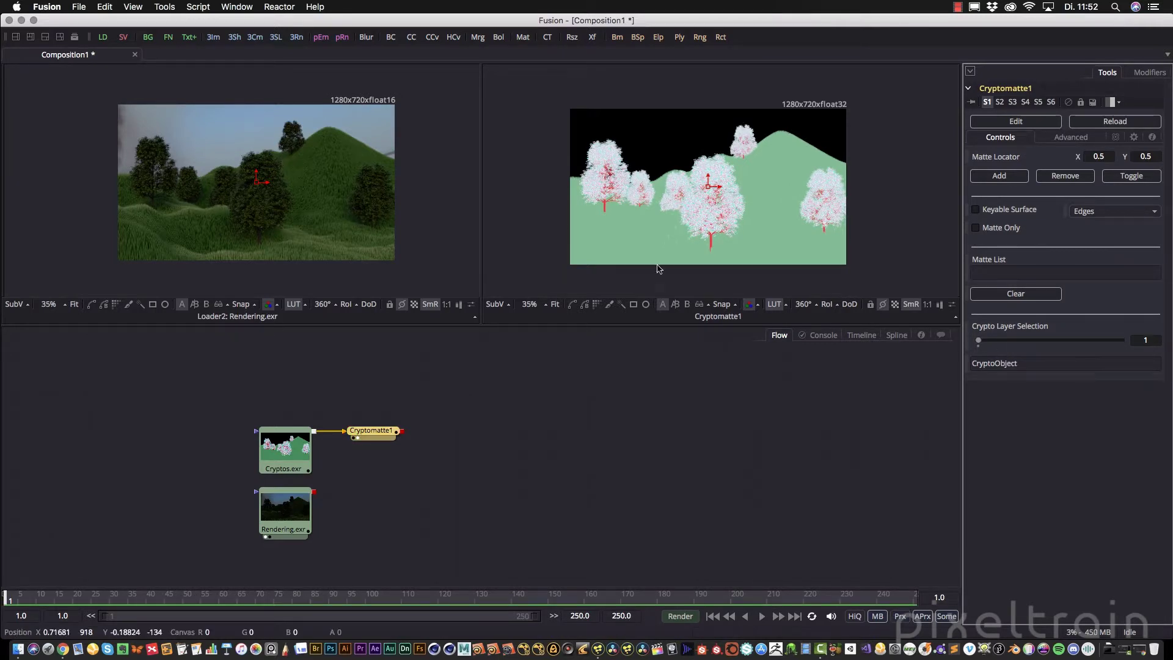
- Place the matte locator on the trunk of the large central tree and add that object to the matte list
scroll(558, 215, "up", 1)
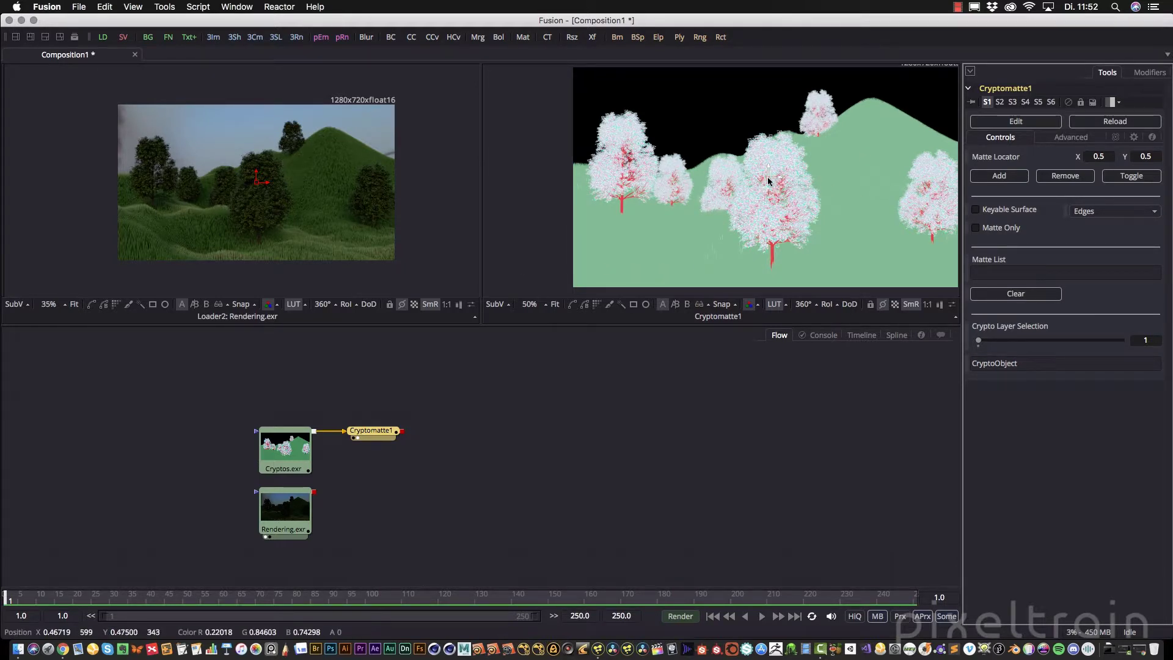
mouse_move(767, 177)
left_mouse_down()
mouse_move(734, 249)
mouse_move(779, 226)
mouse_move(776, 249)
mouse_move(739, 237)
left_mouse_up()
scroll(788, 246, "up", 1)
scroll(788, 246, "up", 2)
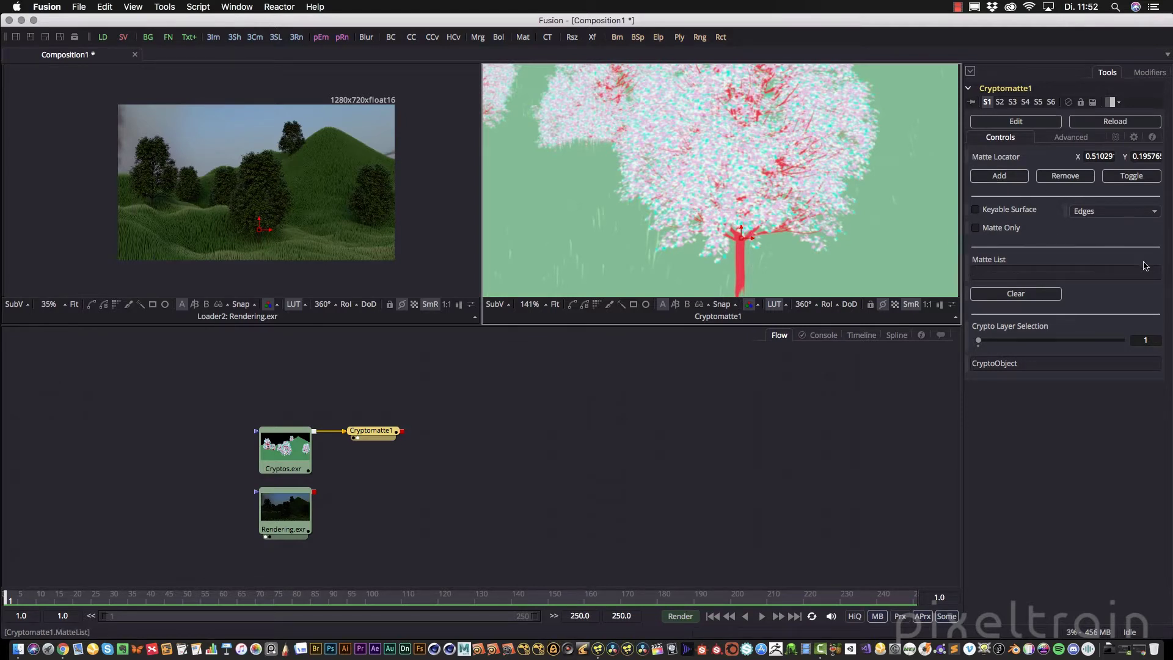
left_click(1013, 178)
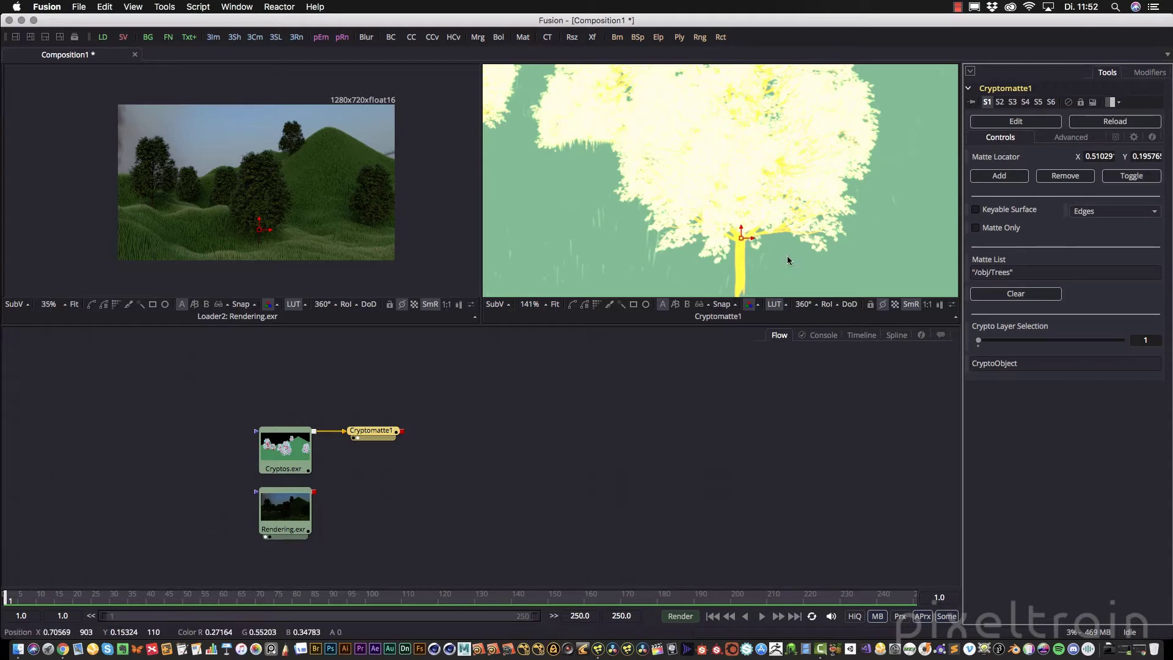
- Examine the trees' matte in the second viewer's alpha channel, including its fine edges, and return to the colour view
scroll(689, 150, "down", 5)
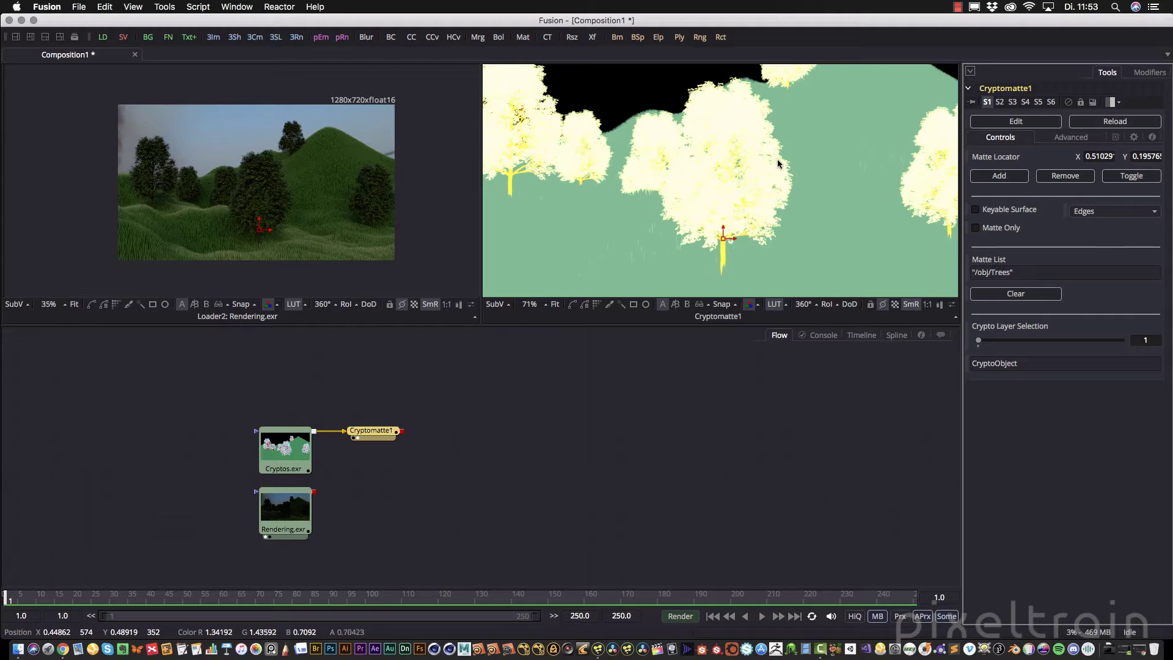
left_click(815, 168)
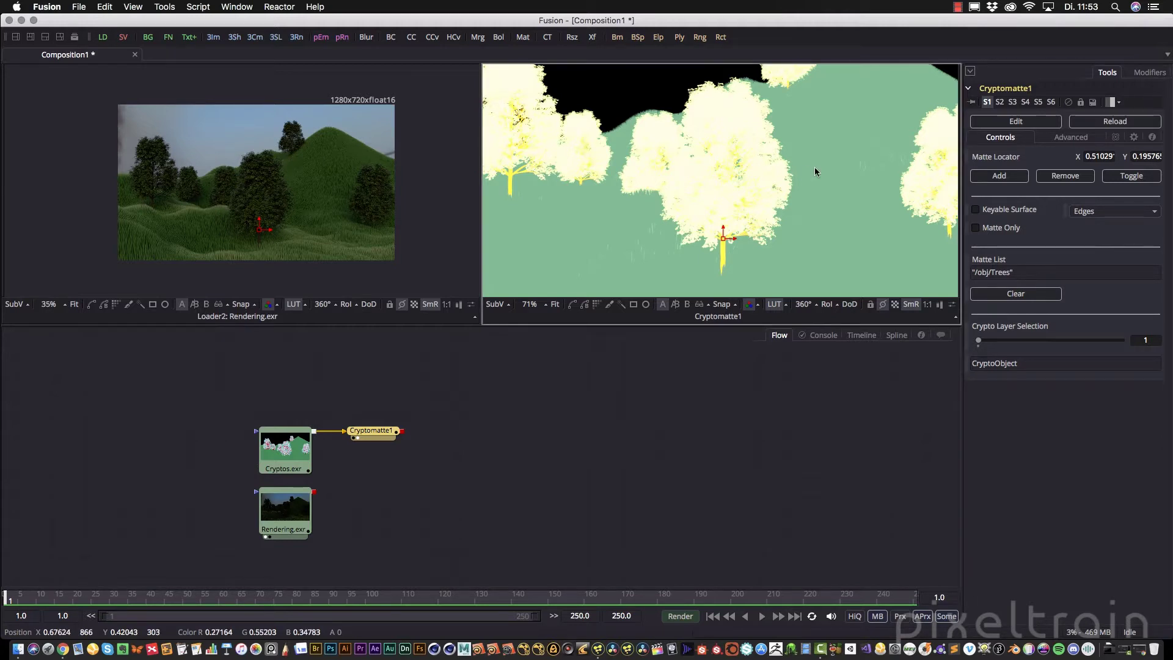
key("a")
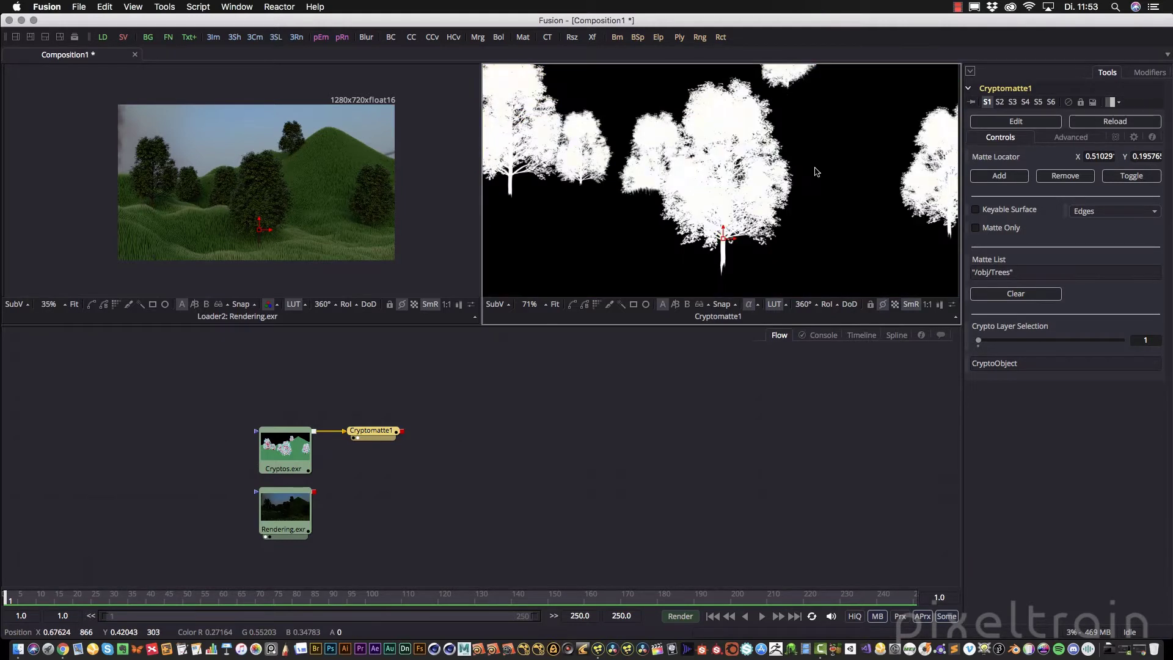
scroll(815, 171, "down", 1)
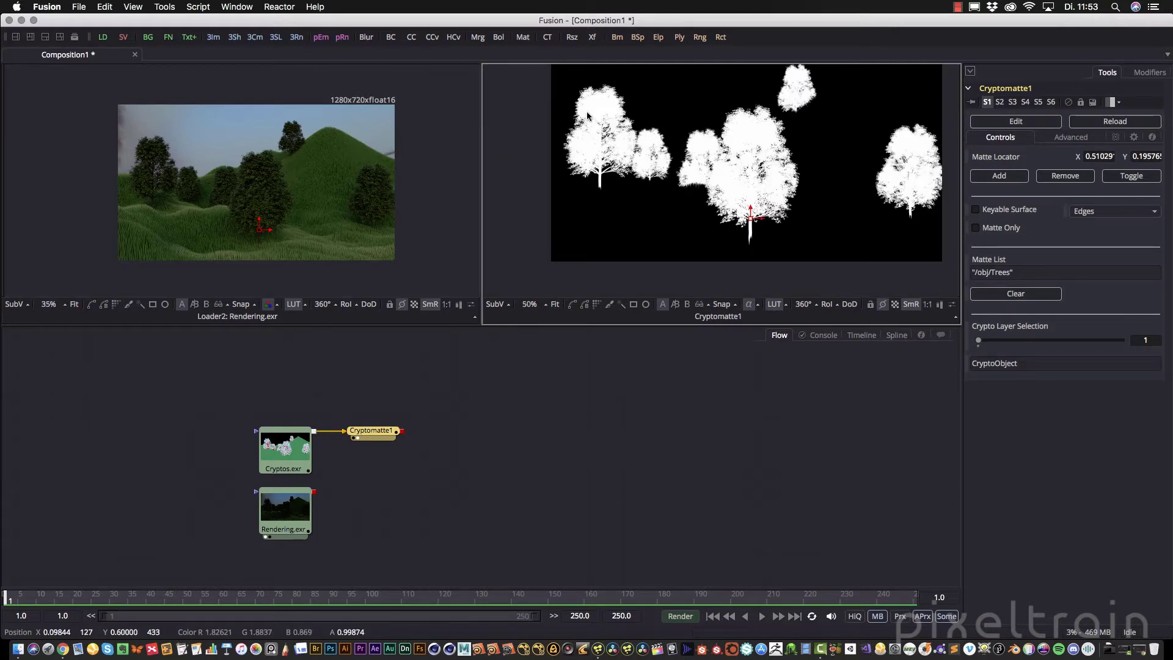
scroll(780, 185, "up", 7)
scroll(780, 185, "down", 3)
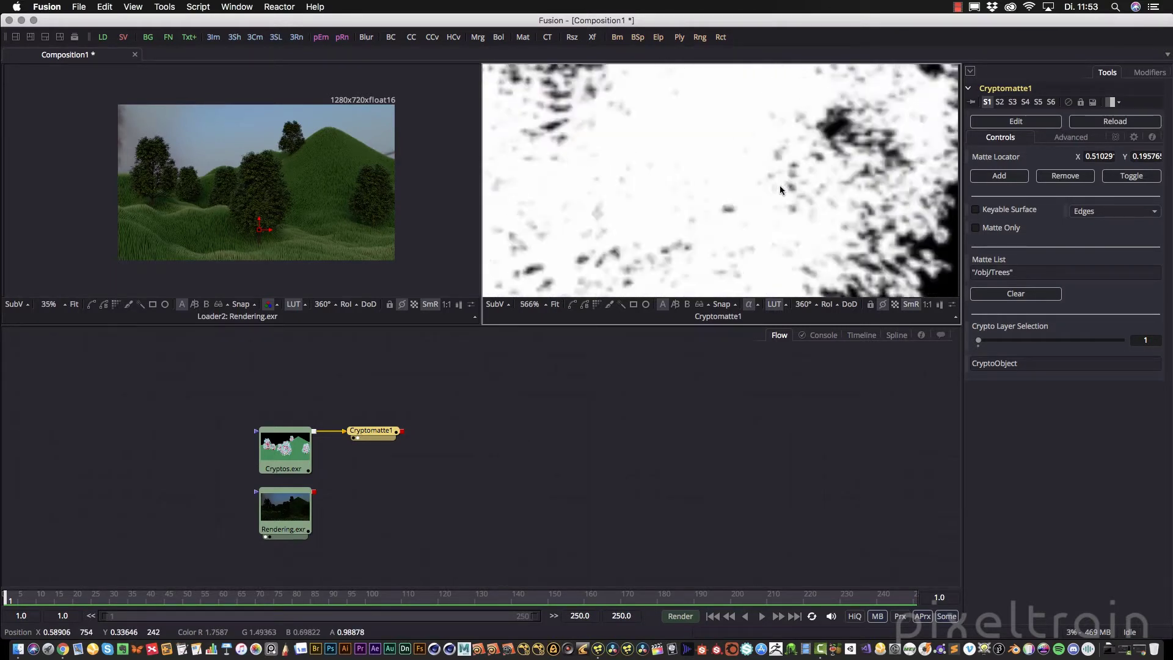
scroll(779, 185, "down", 4)
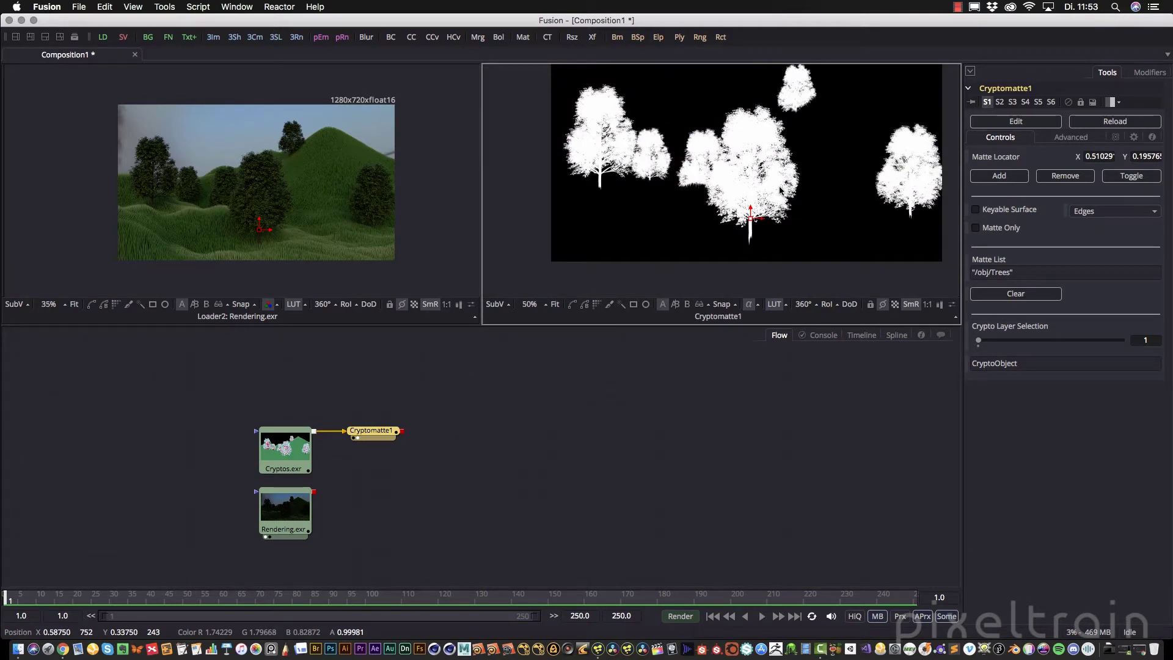
key("c")
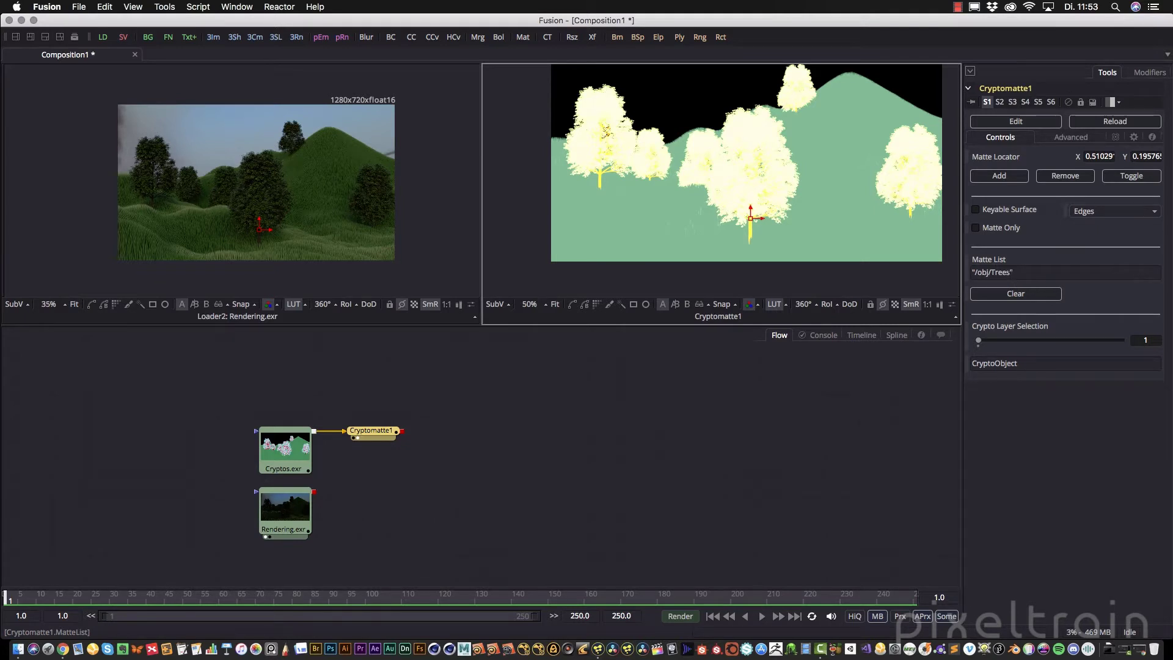
- Move the matte locator onto the grass beside the central tree and add the grass object to the matte list
scroll(729, 204, "up", 4)
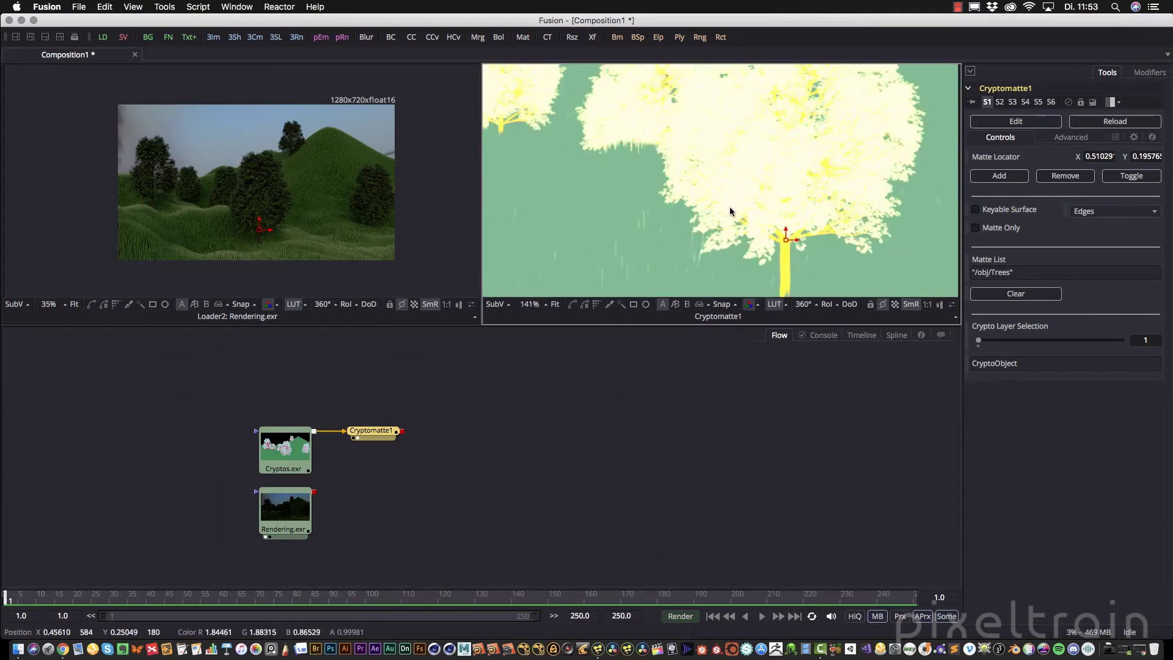
left_click_drag(787, 242, 555, 166)
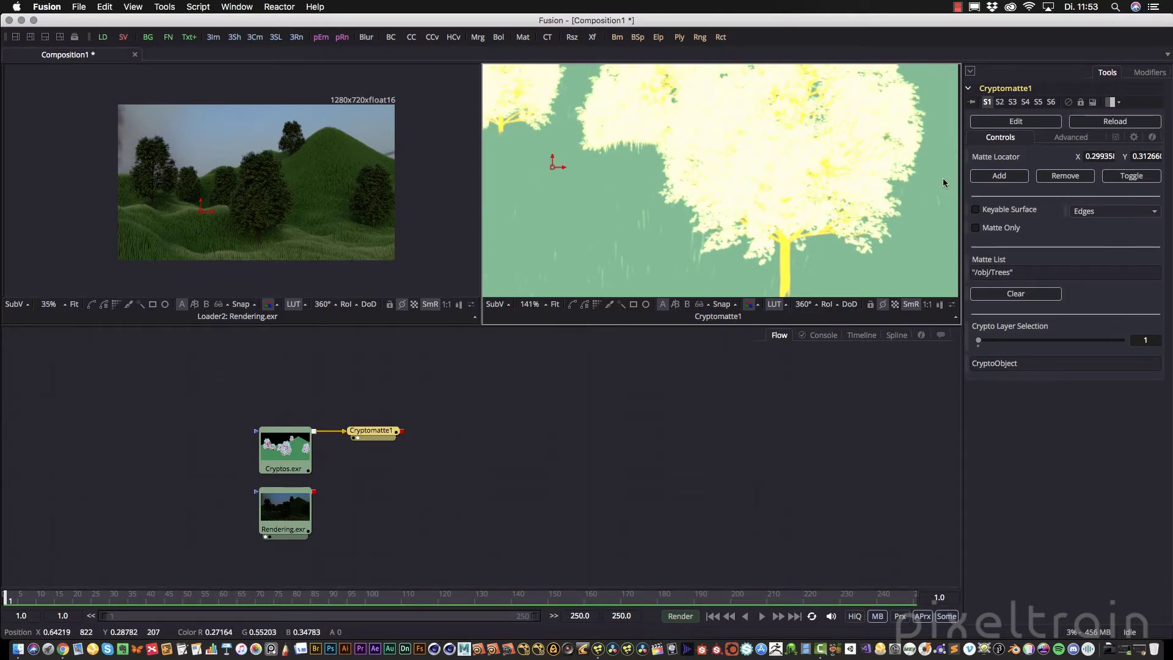
left_click(1004, 177)
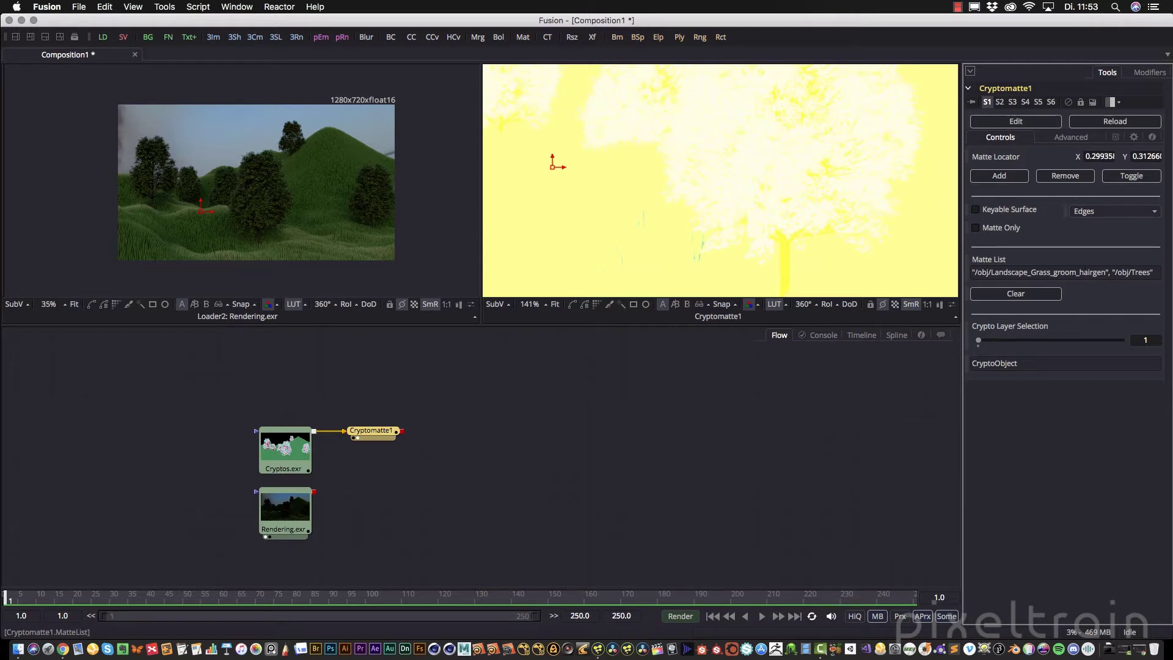
scroll(711, 236, "down", 5)
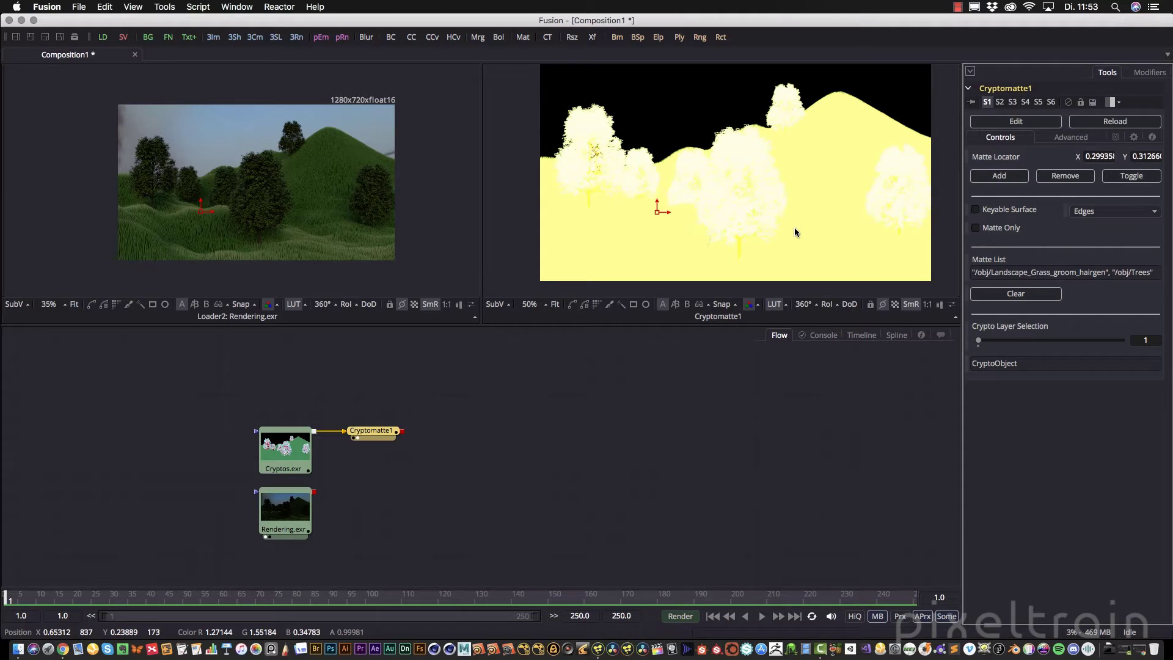
- Check the combined tree and grass matte in the second viewer's alpha channel, and remove the grass object from the matte list
scroll(727, 244, "up", 5)
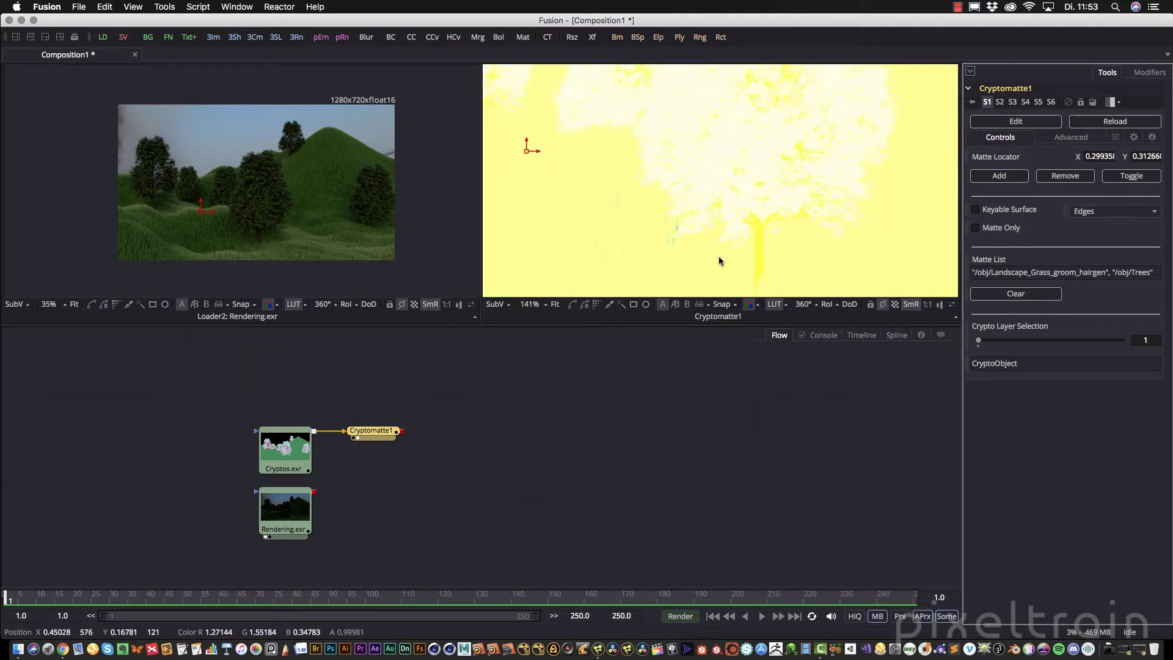
key("a")
scroll(719, 262, "down", 6)
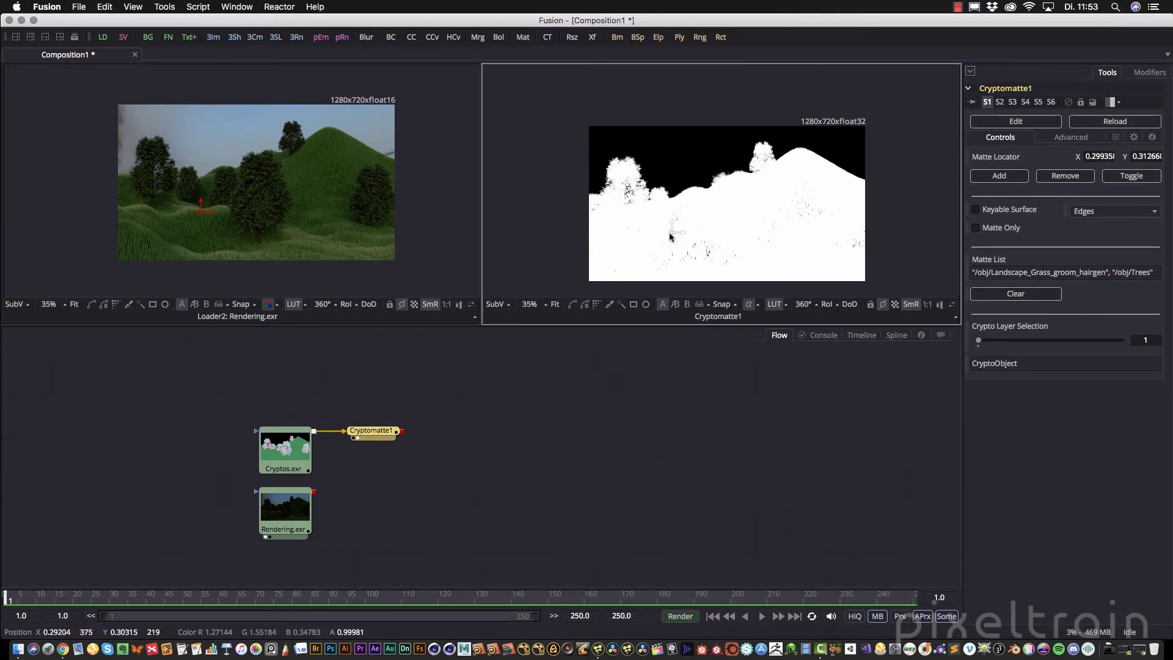
scroll(669, 235, "up", 2)
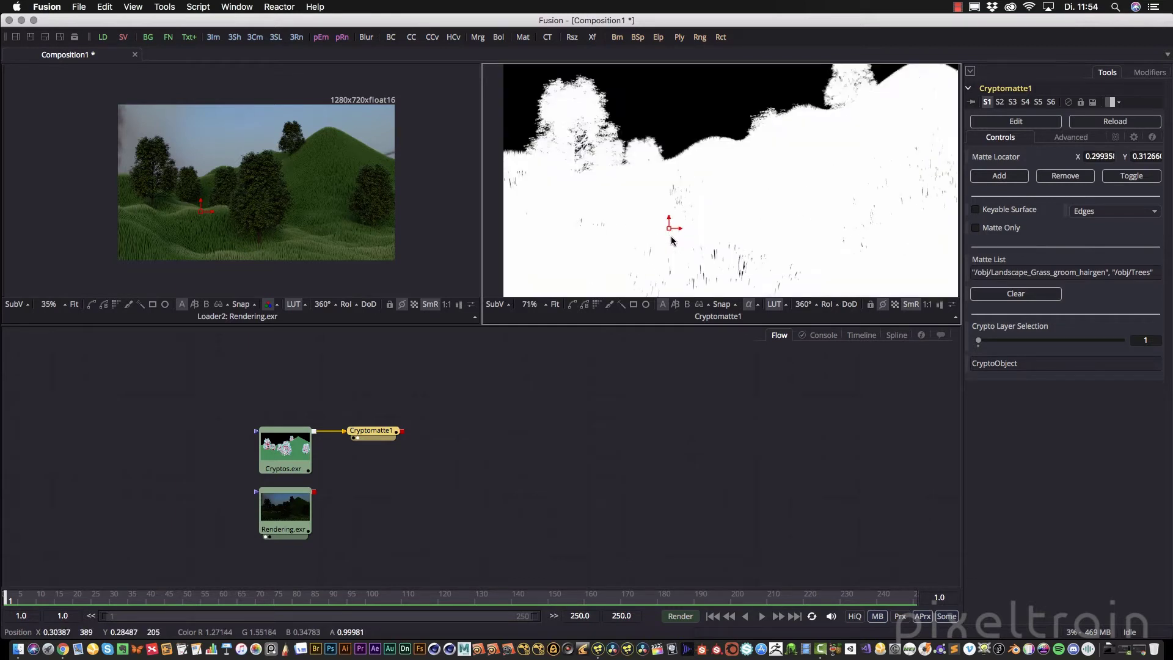
left_click(1067, 177)
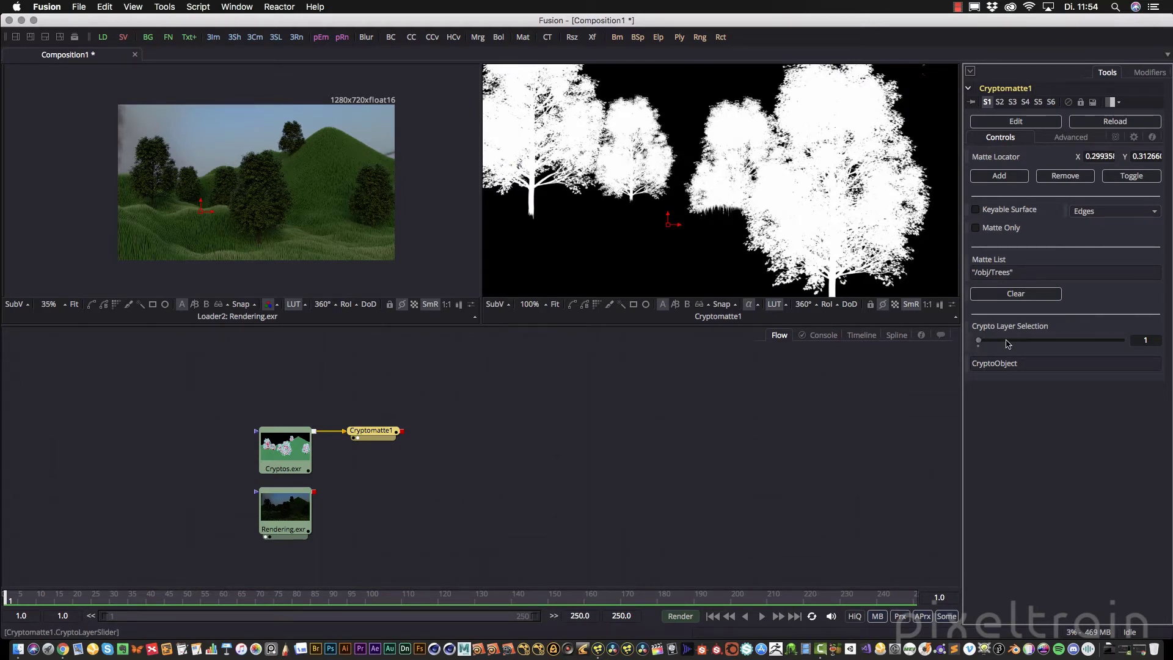
- Set the Crypto Layer Selection to 2, clear the matte list, and return the fitted second viewer to colour
left_click_drag(978, 340, 1123, 343)
left_click(1015, 293)
key("ctrl+f")
scroll(676, 232, "down", 1)
left_click(765, 225)
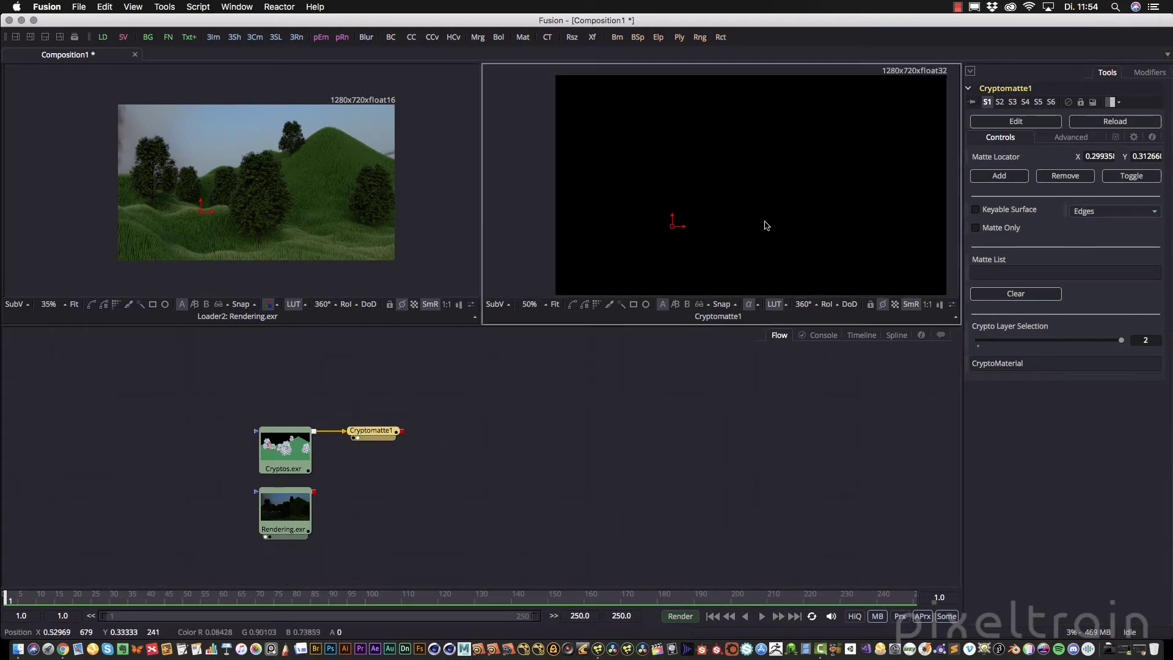
key("c")
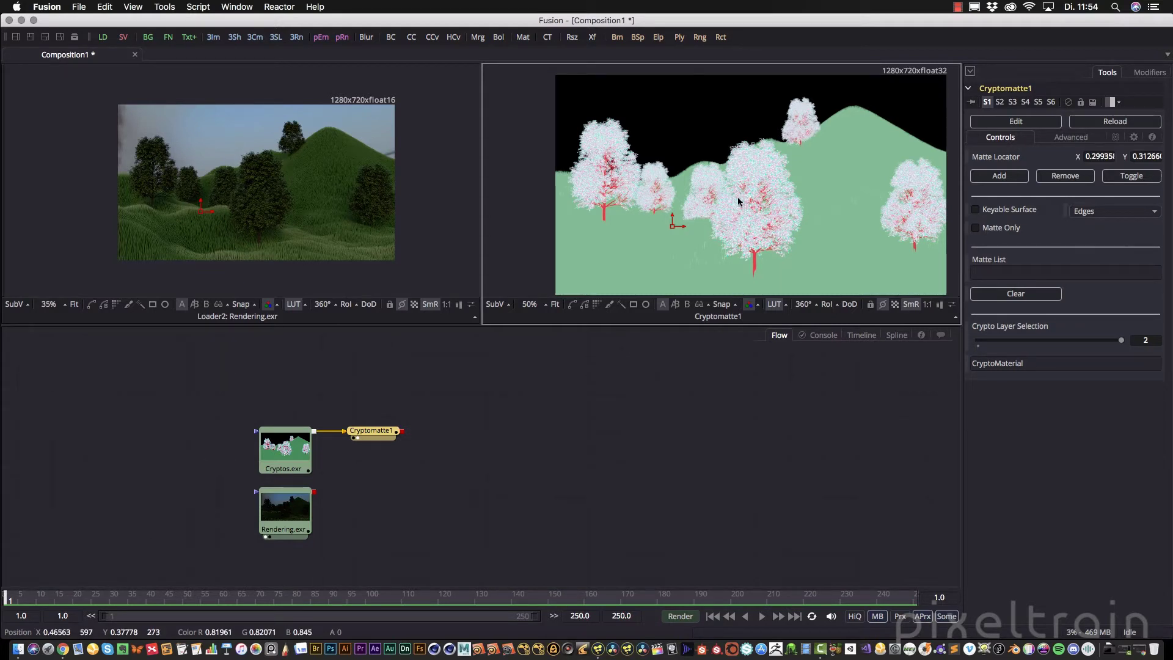
- Place the matte locator on the large central tree's trunk and add its material to the matte list
scroll(856, 195, "up", 2)
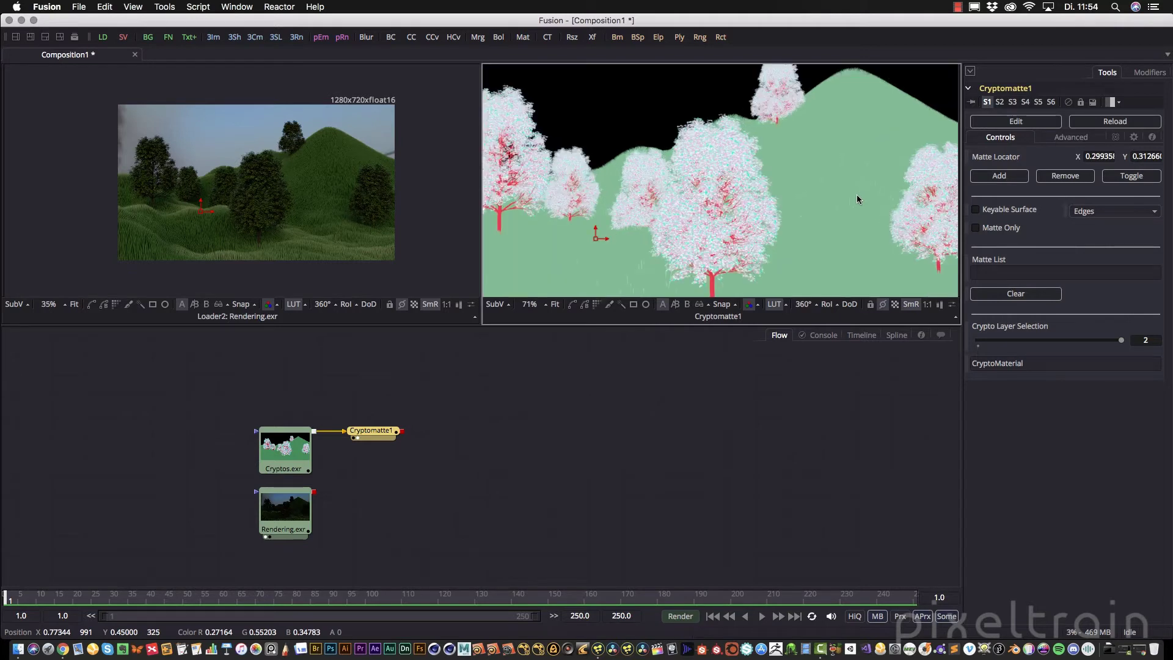
scroll(757, 204, "up", 1)
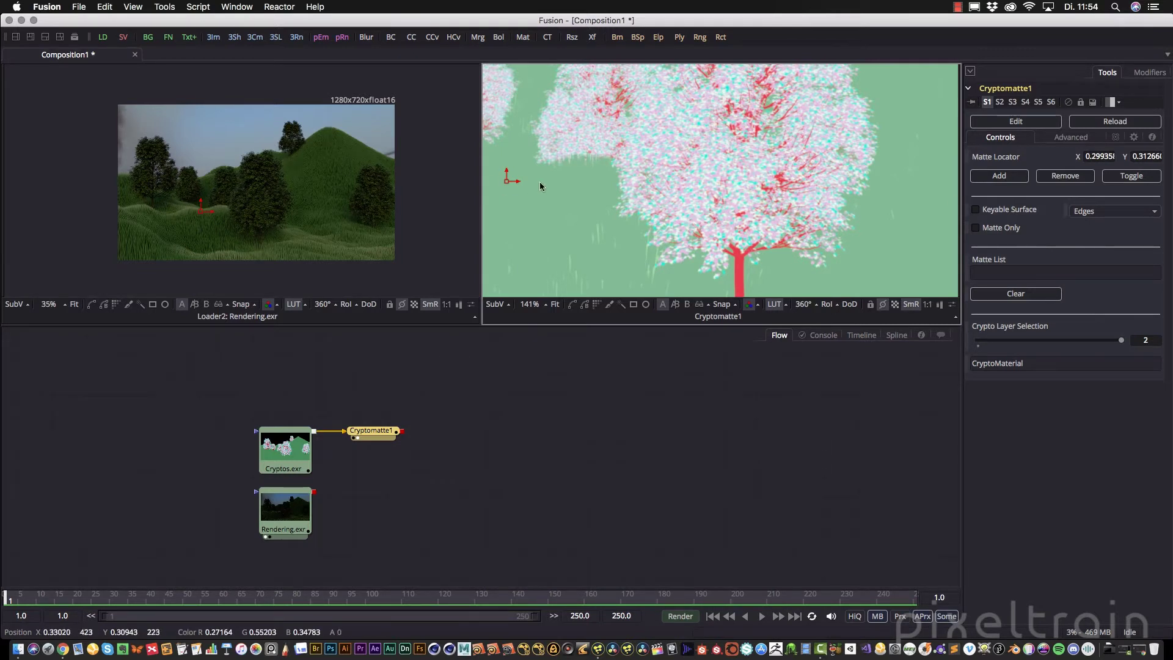
left_click_drag(506, 184, 741, 266)
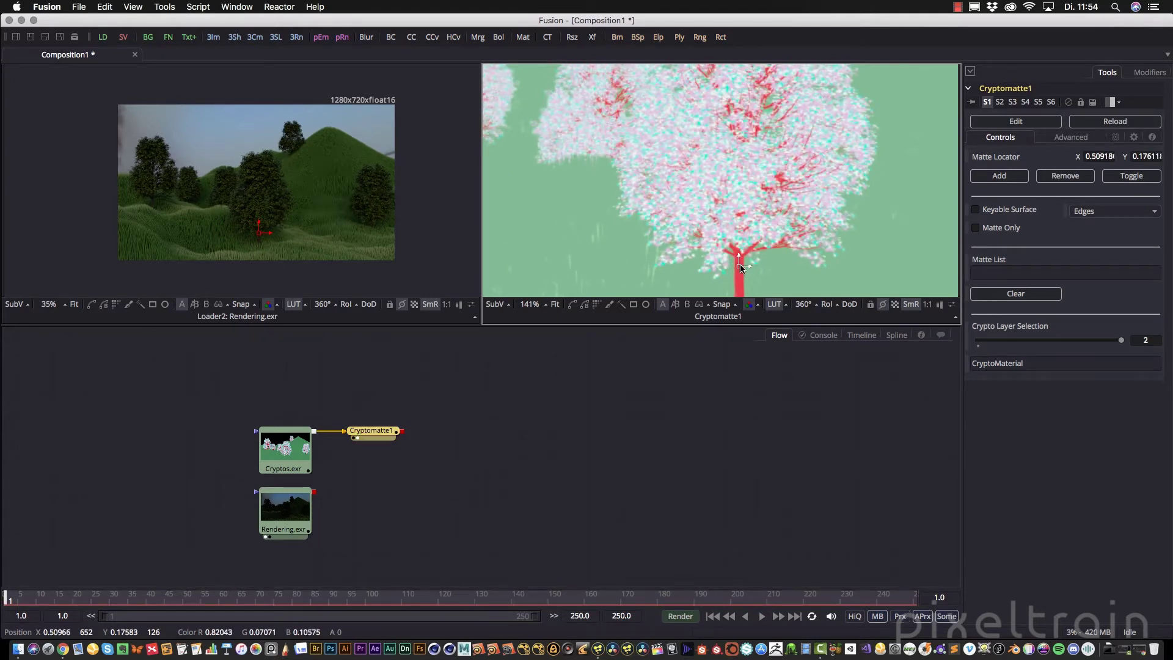
left_click(996, 179)
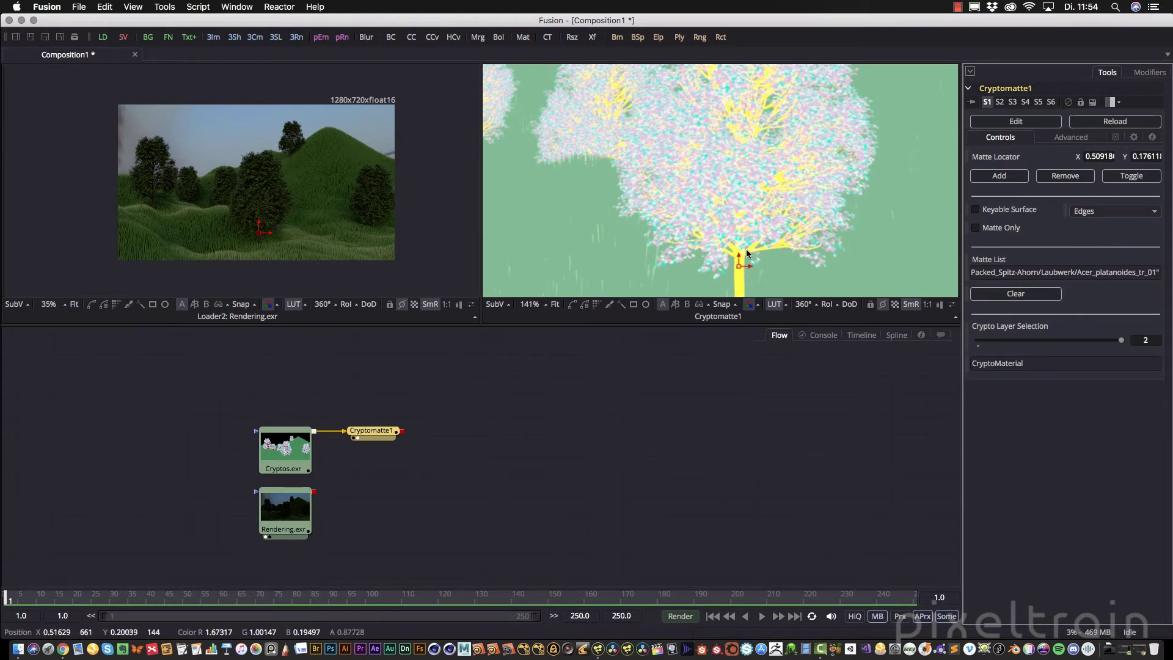
- Turn on Matte Only to inspect the trunk and branch matte, and look over Cryptomatte's Advanced settings
scroll(740, 262, "down", 2)
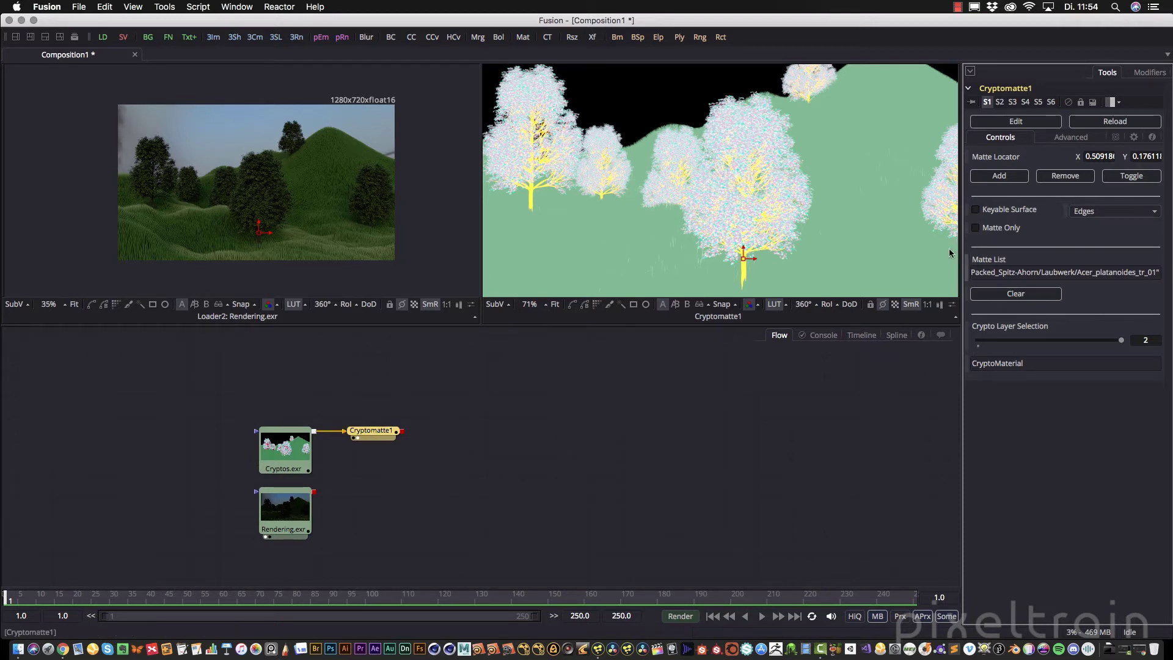
left_click(975, 228)
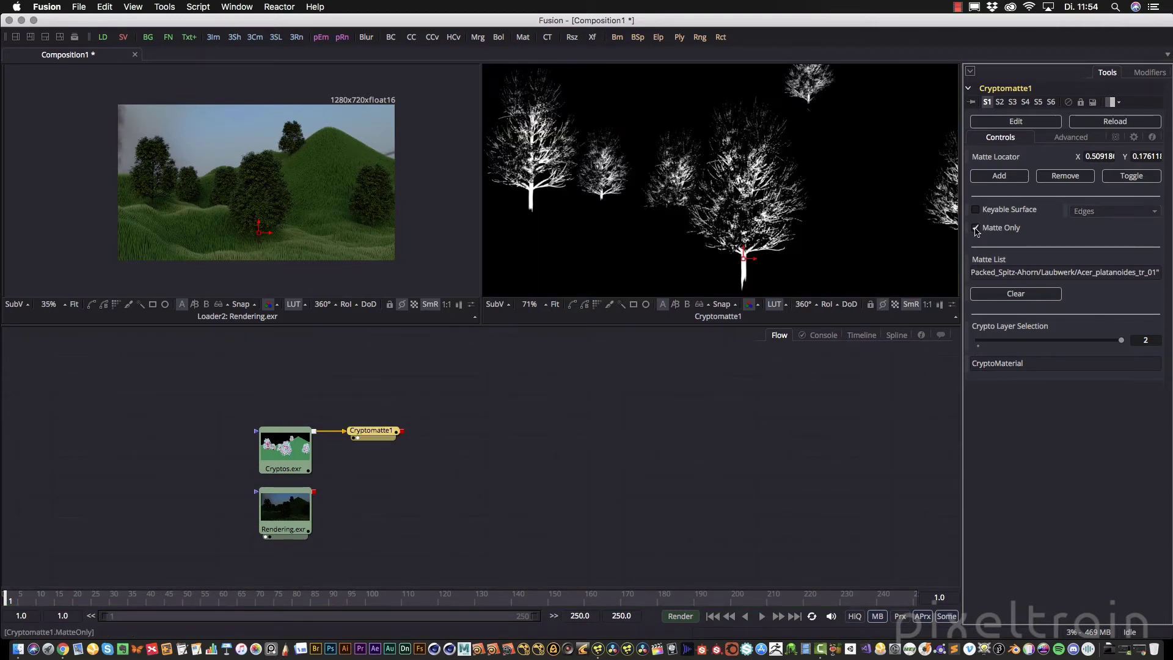
scroll(775, 217, "up", 5)
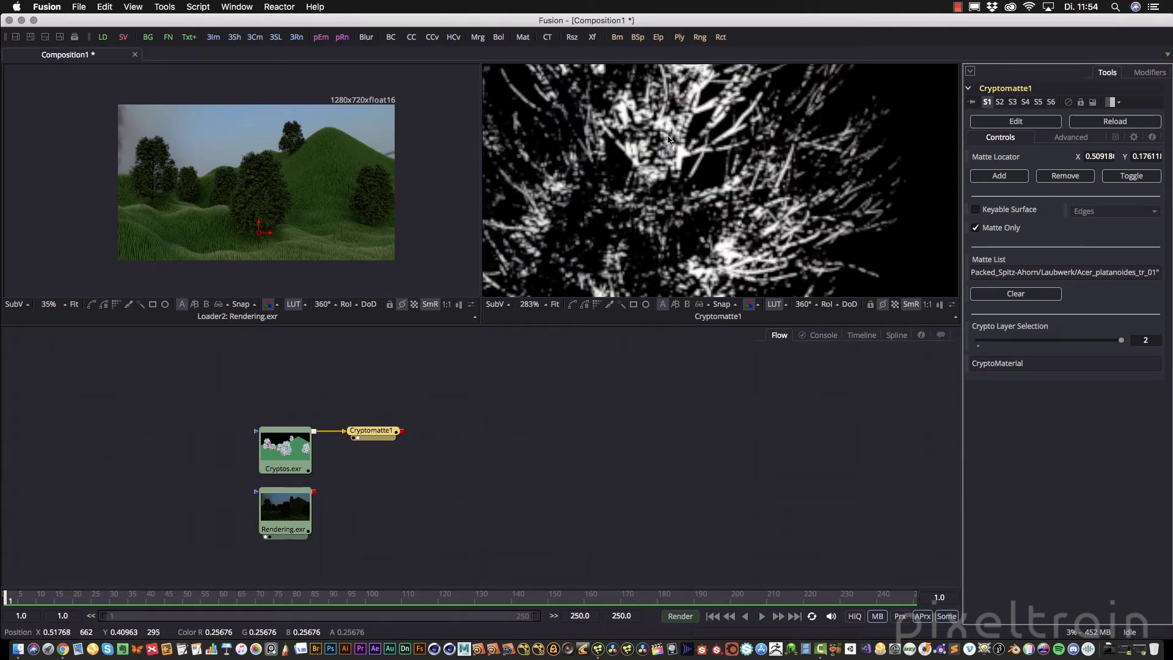
scroll(683, 155, "down", 4)
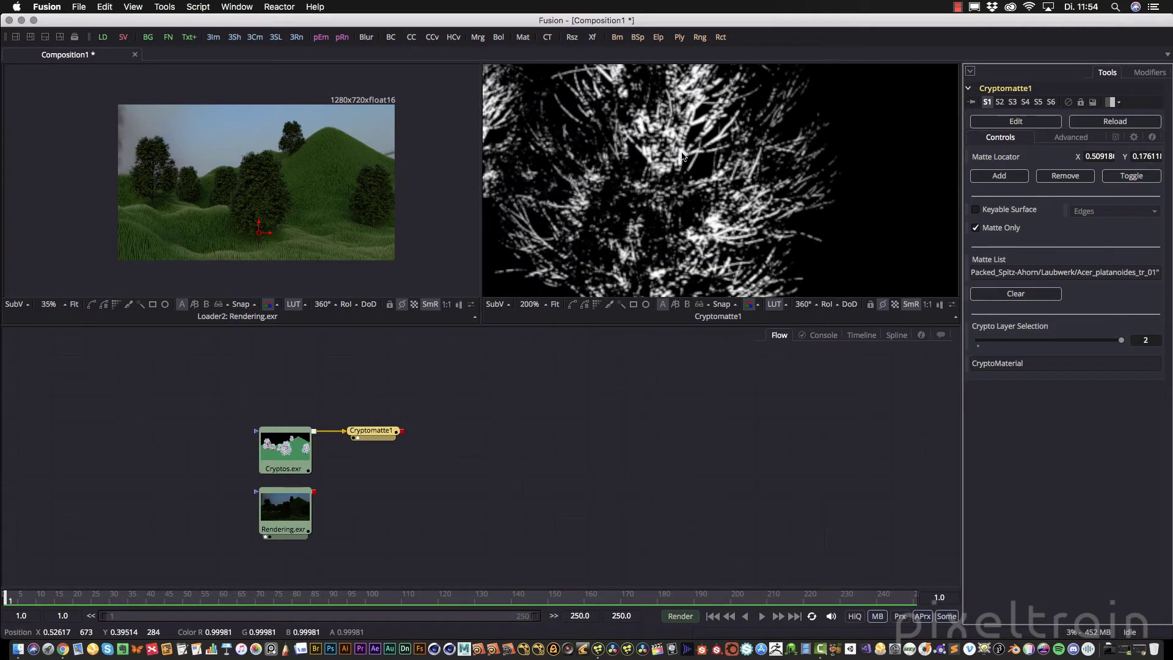
scroll(683, 155, "down", 1)
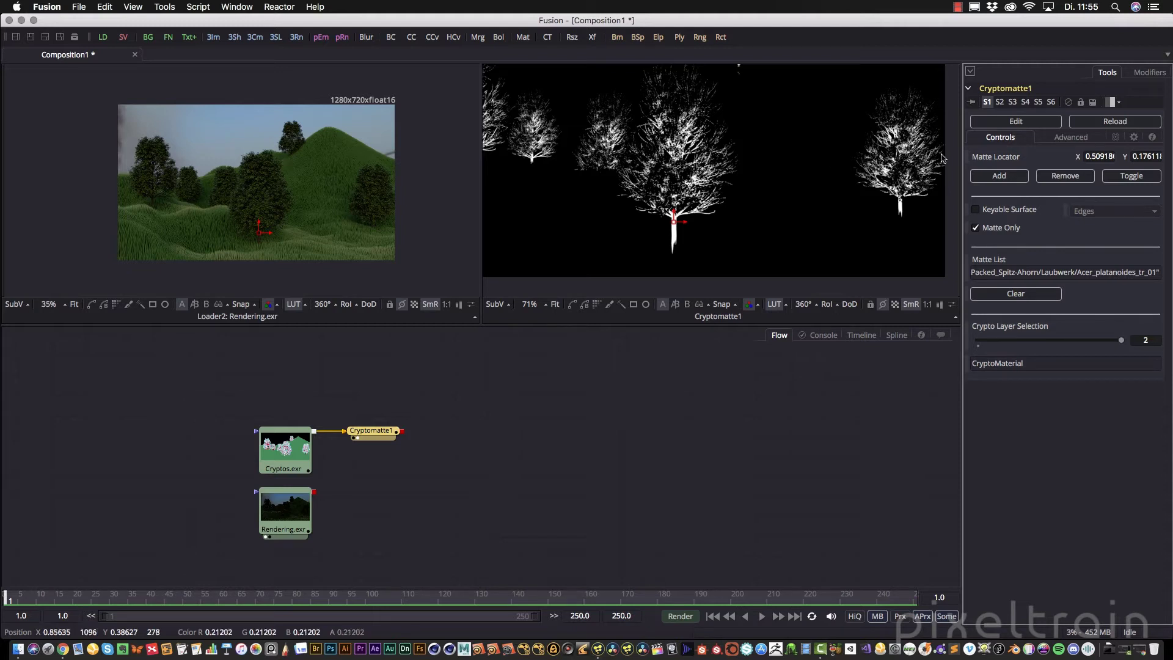
left_click(1079, 140)
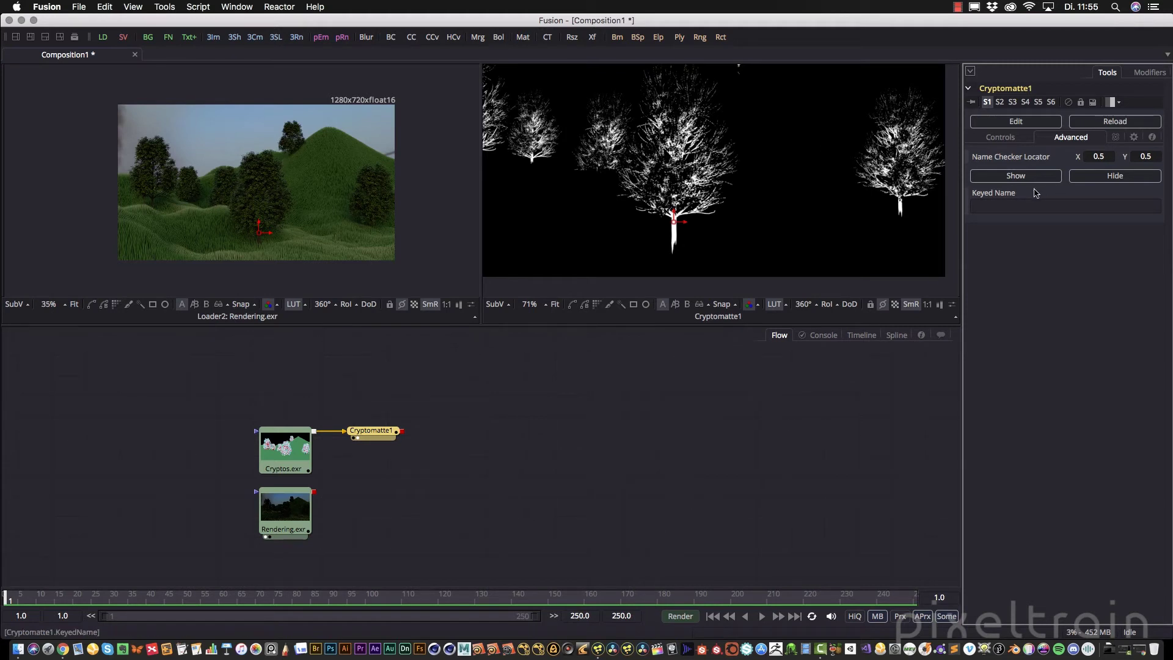
left_click(1000, 136)
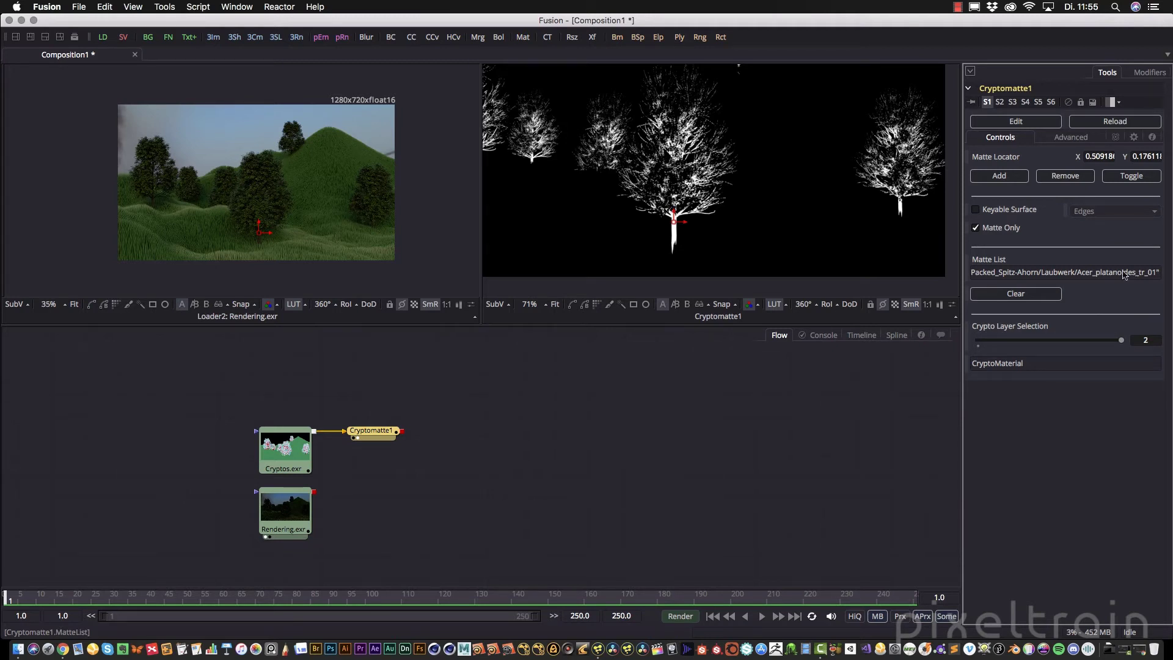
- Add a ColorCorrector node fed by Rendering.exr, show it in the first viewer, and connect Cryptomatte1 to its effect mask
left_click_drag(391, 431, 407, 431)
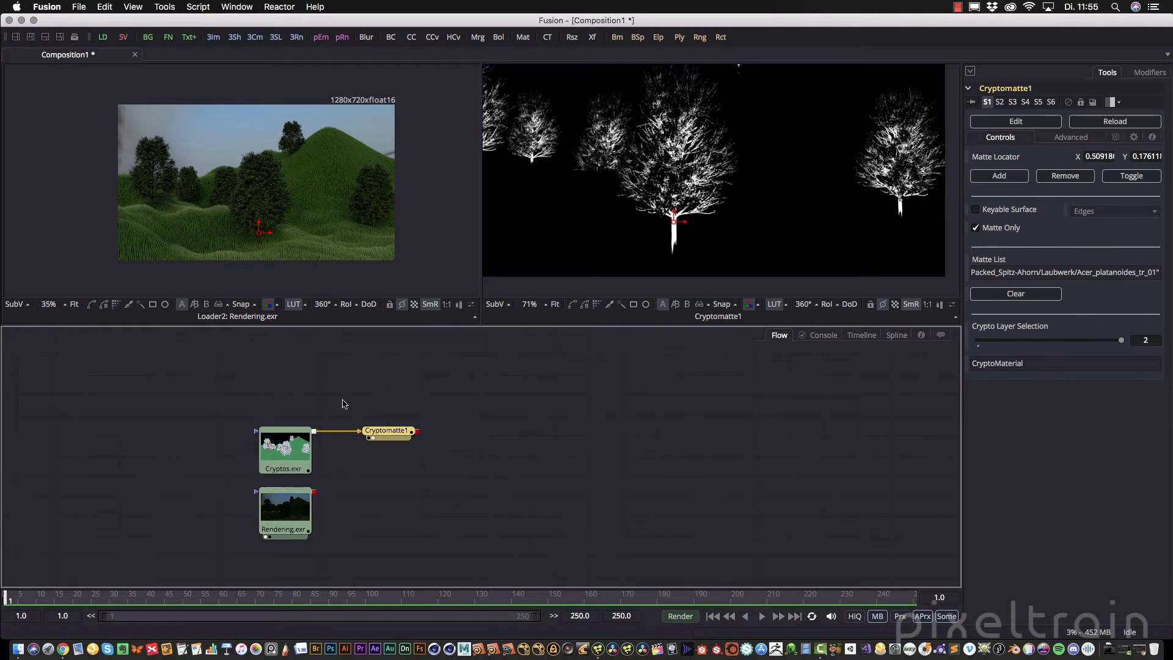
left_click(298, 511)
scroll(256, 182, "up", 2)
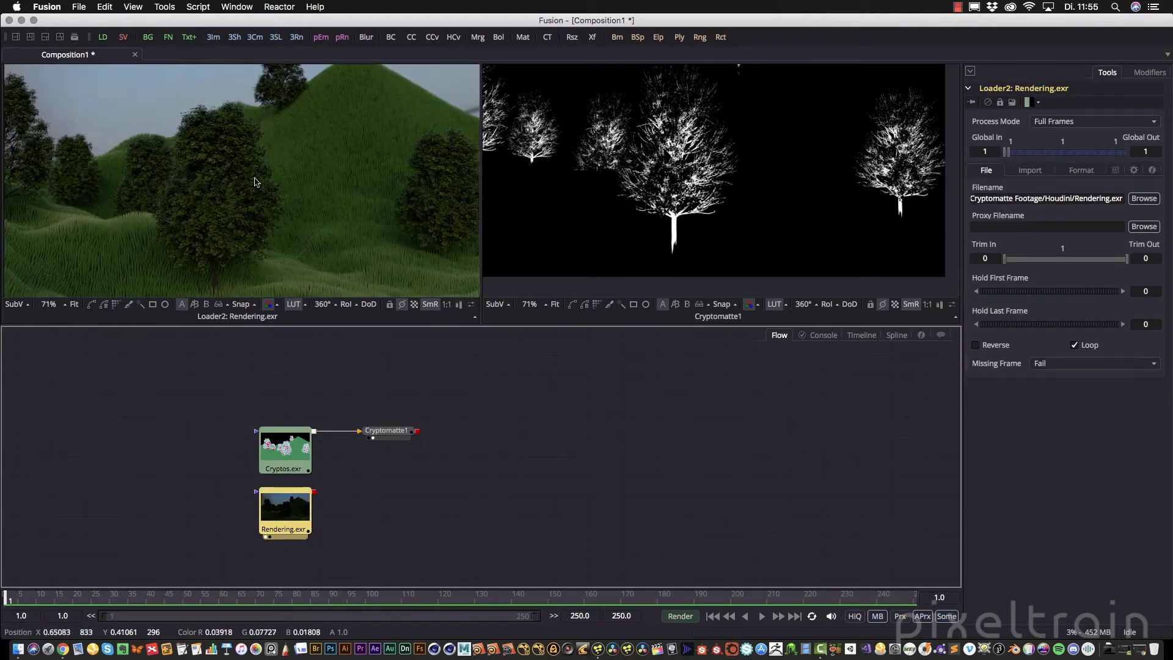
scroll(349, 147, "down", 1)
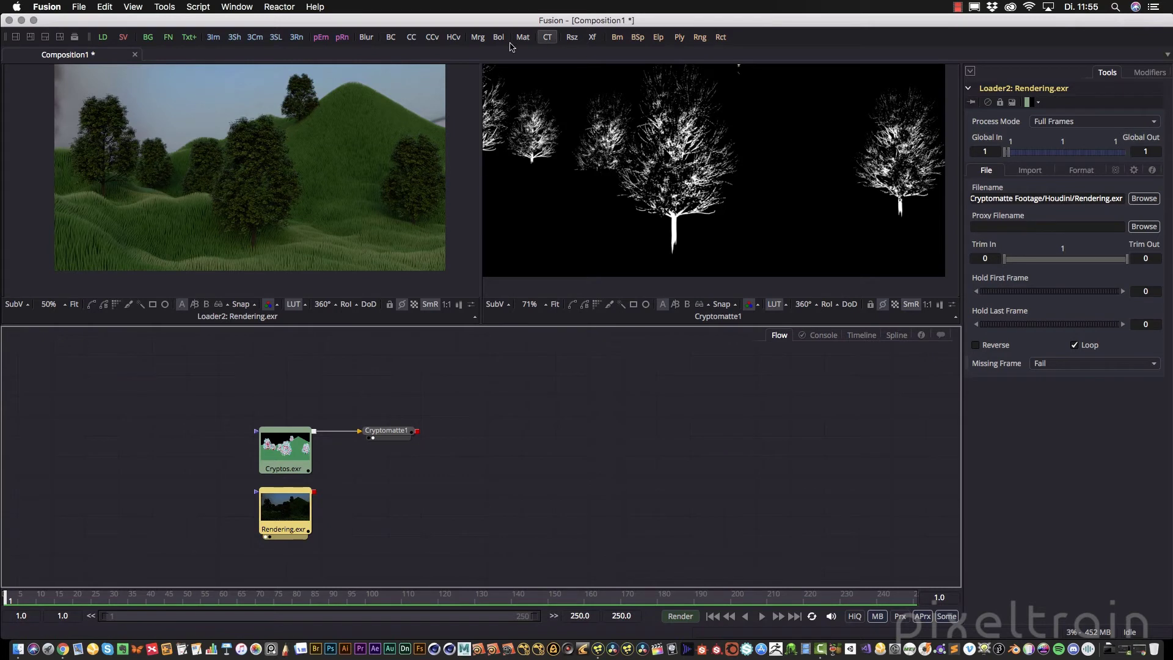
left_click_drag(411, 37, 387, 487)
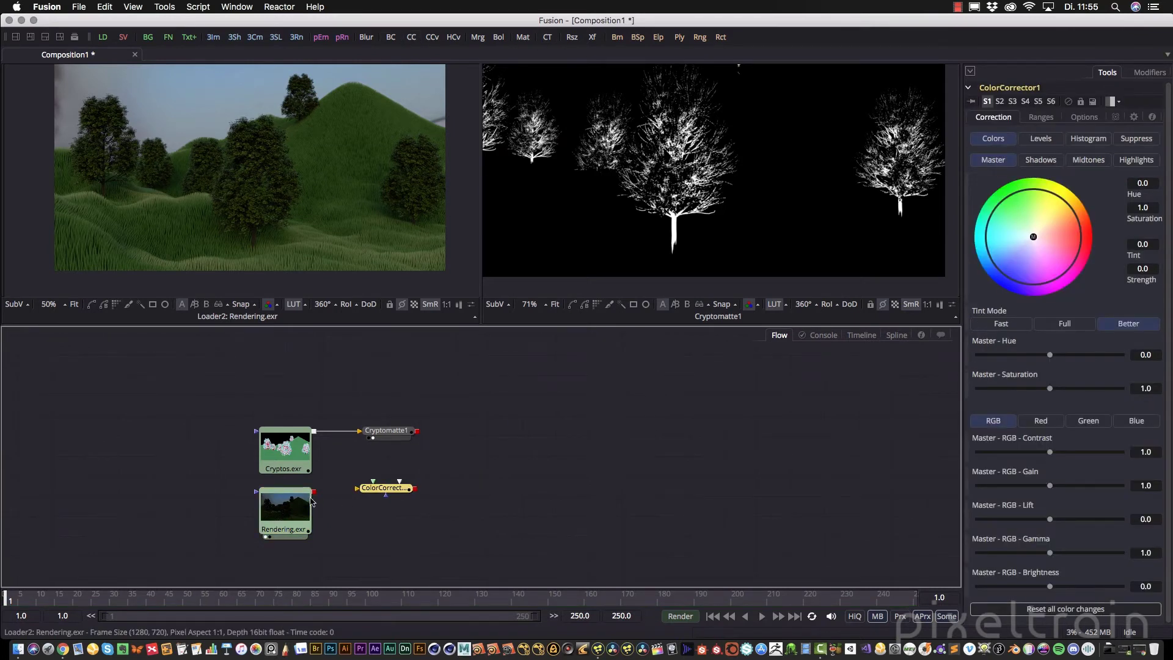
left_click_drag(313, 492, 380, 496)
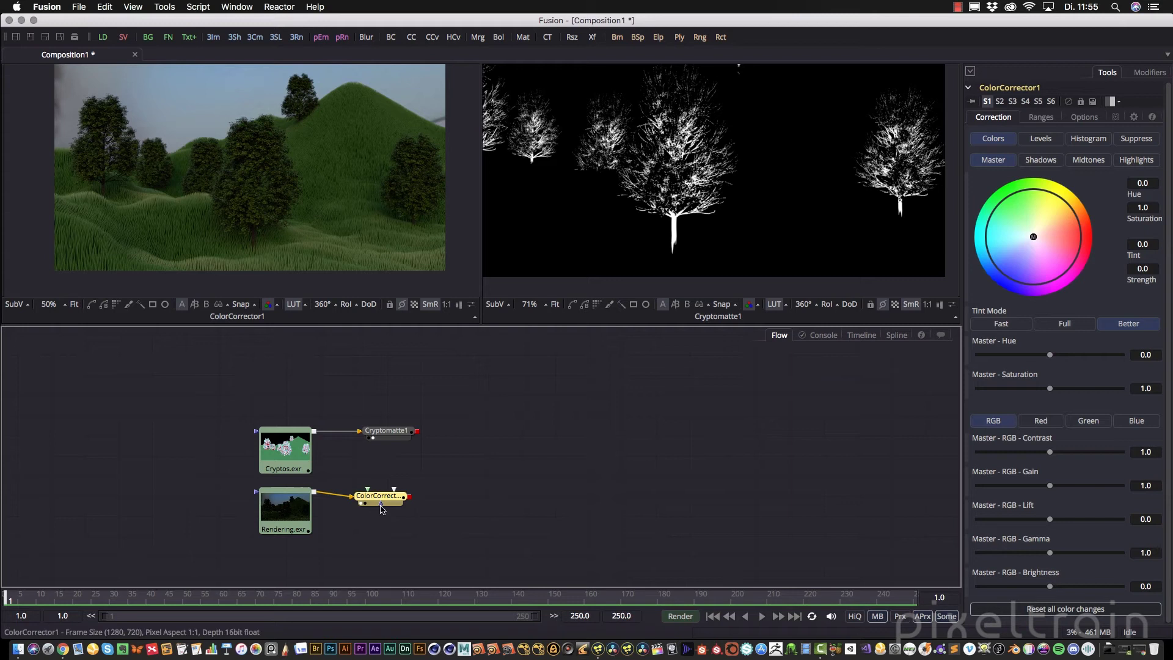
mouse_move(383, 505)
left_mouse_down()
mouse_move(401, 510)
mouse_move(378, 512)
left_mouse_up()
left_click_drag(417, 431, 376, 509)
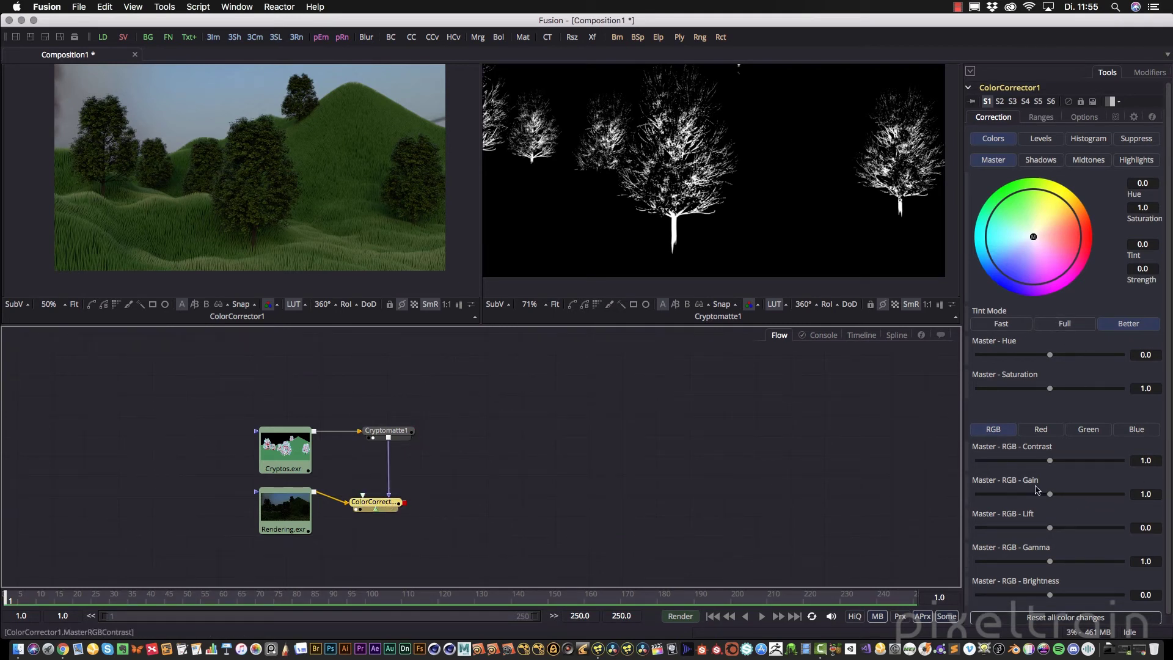
- Try a master RGB gain of 5.0 on the masked trunks and branches, and settle on gain 3.0 with contrast 0.991
left_click_drag(1049, 494, 1107, 494)
scroll(315, 253, "up", 2)
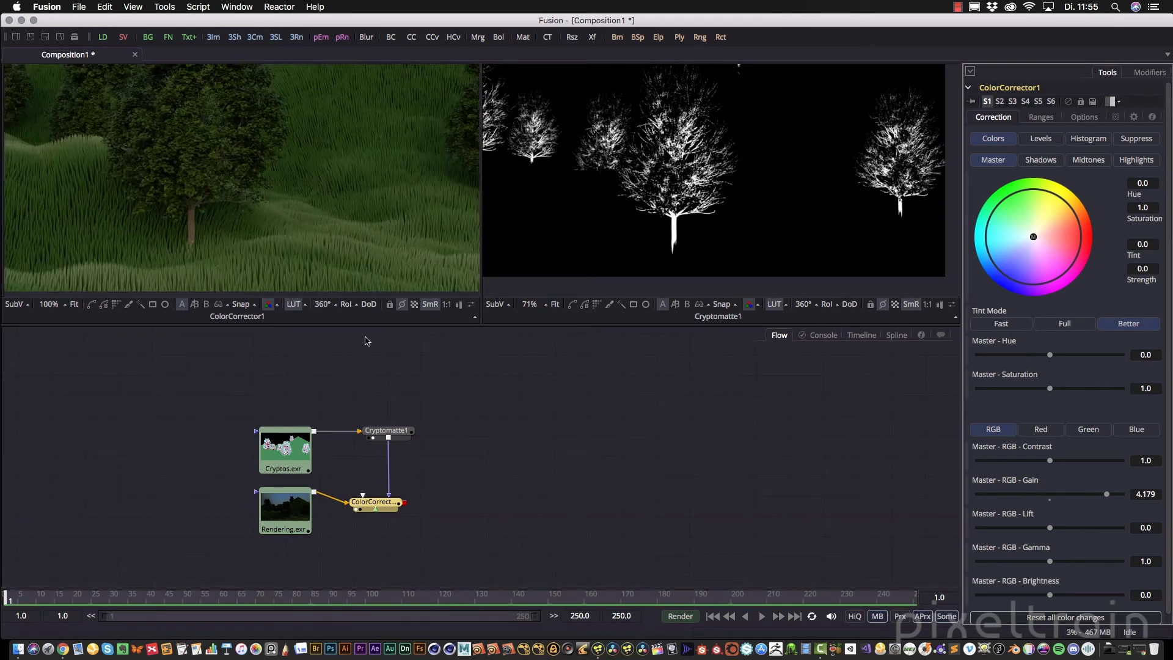
left_click_drag(130, 205, 239, 263)
left_click_drag(1107, 495, 1128, 498)
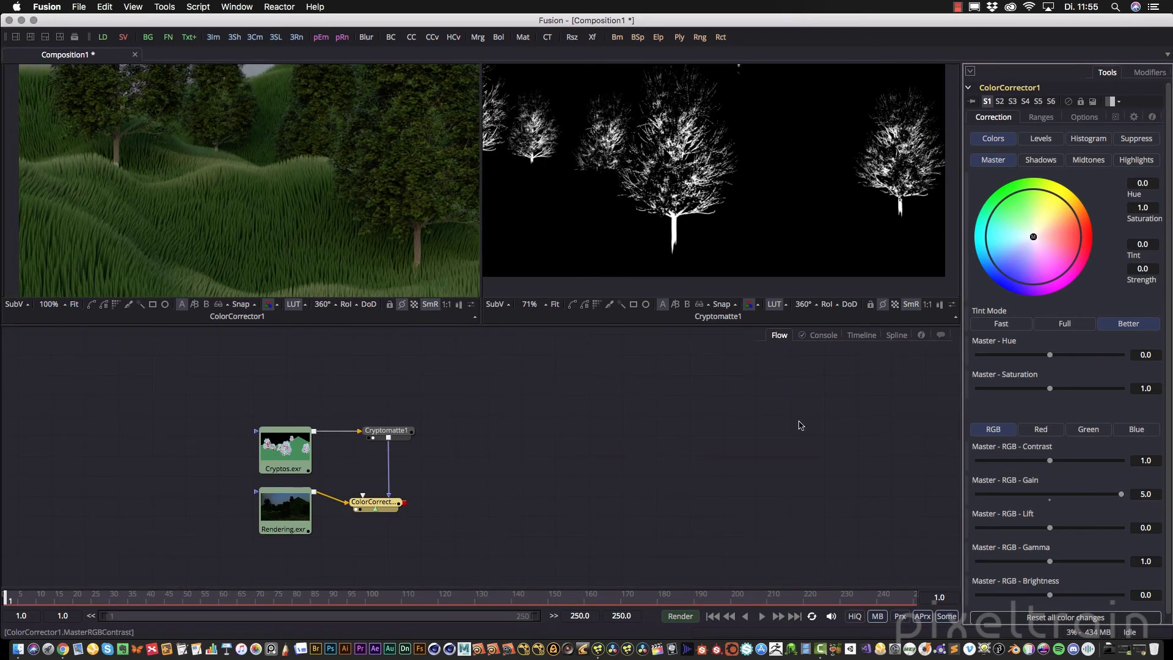
left_click_drag(402, 238, 296, 251)
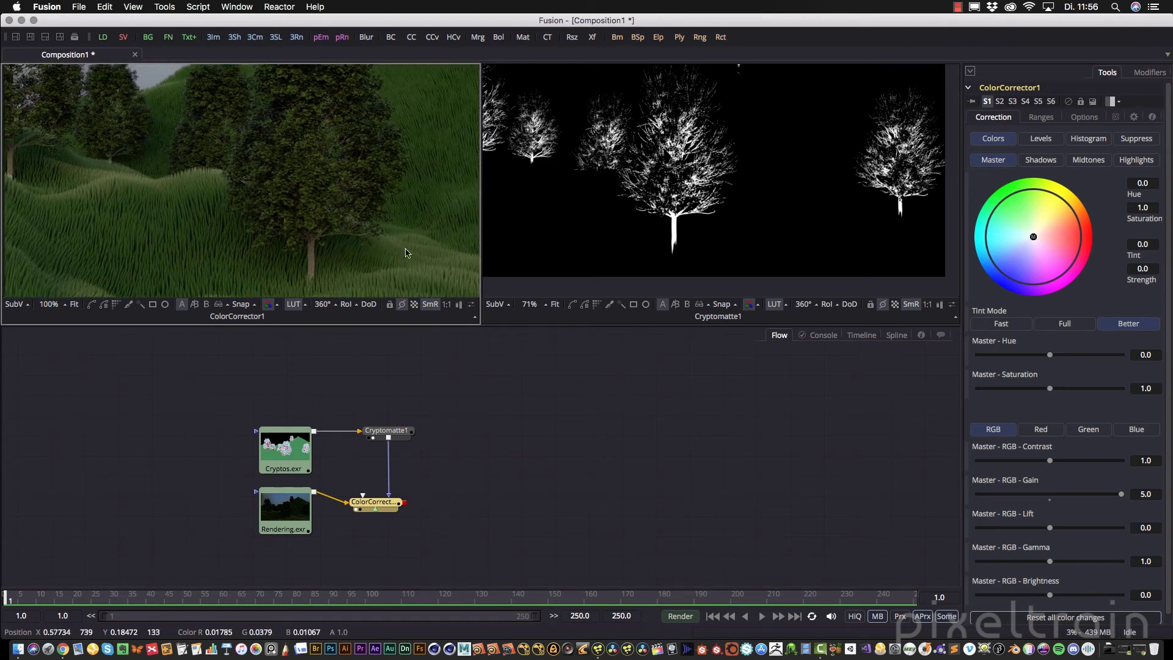
left_click_drag(1121, 494, 1050, 462)
scroll(119, 221, "down", 2)
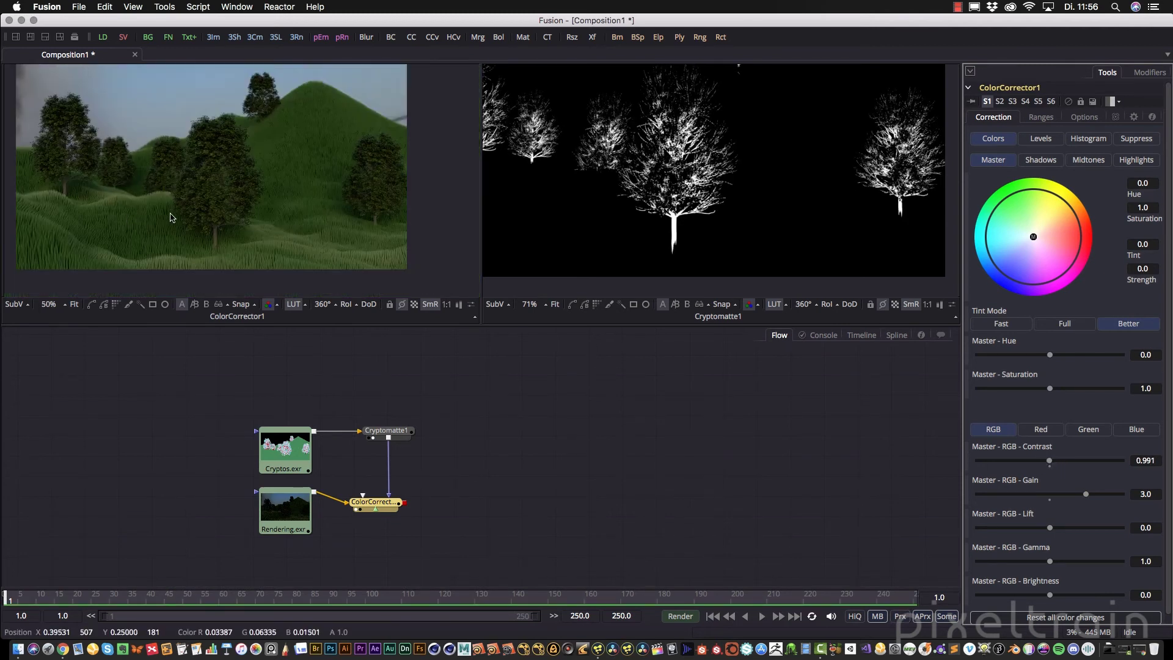
left_click(290, 8)
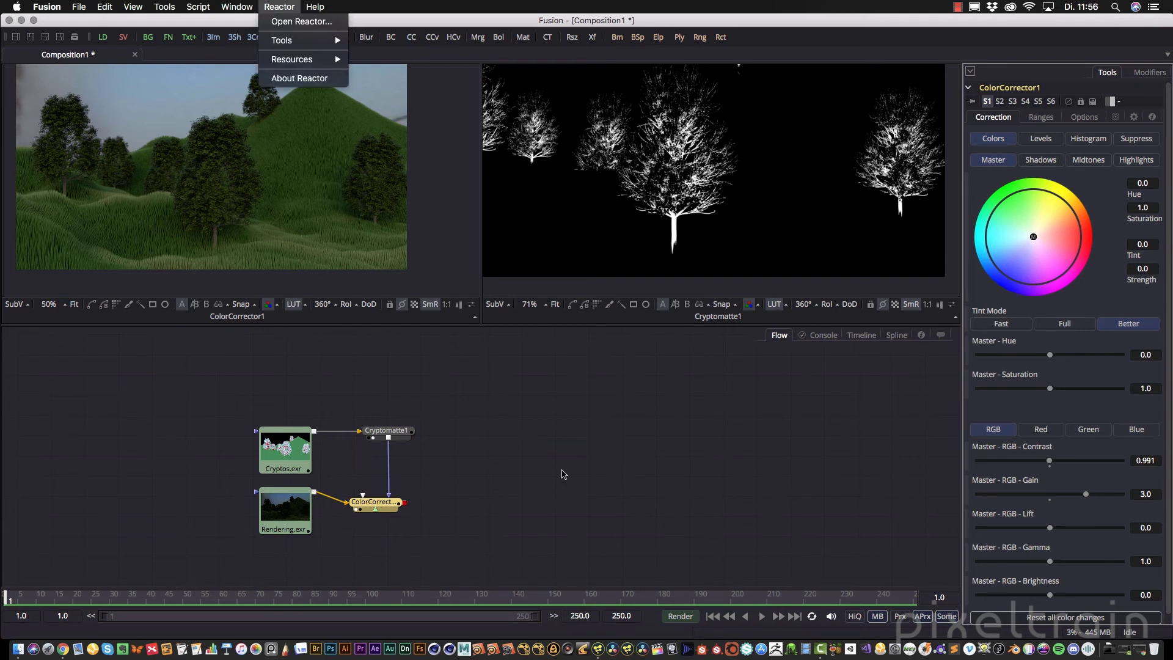
left_click(562, 474)
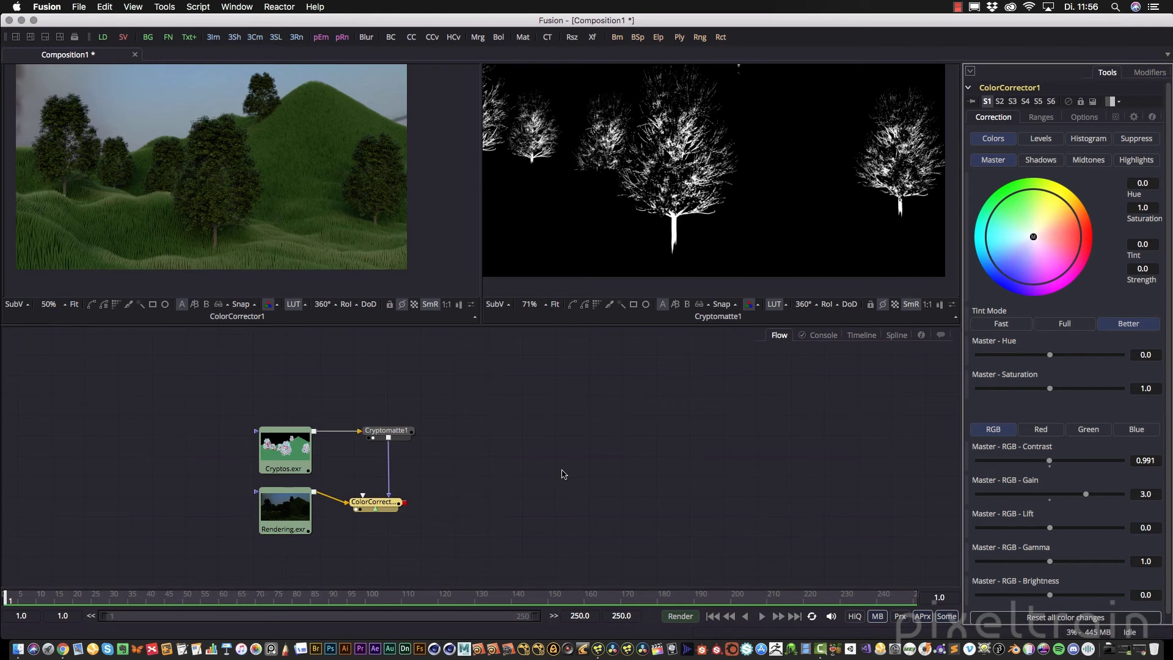